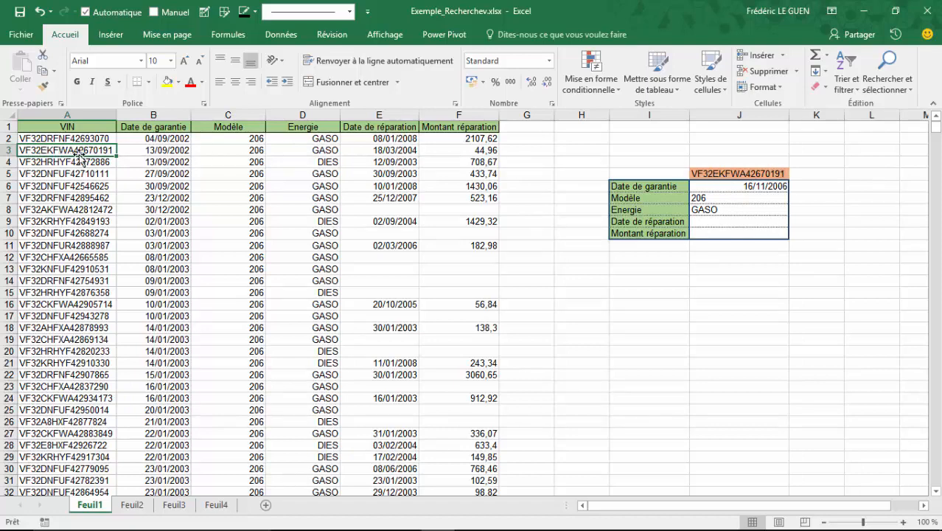
Step: Compare the lookup results in J6:J8 on Feuil1 with the matching VIN's source row, and check the same VIN on Feuil2
click(720, 186)
drag(720, 186, 718, 211)
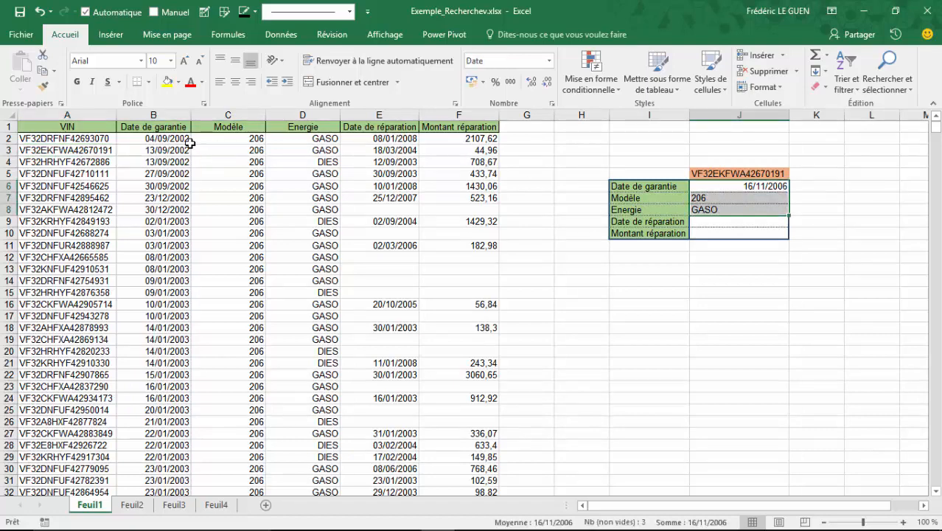
drag(166, 150, 462, 153)
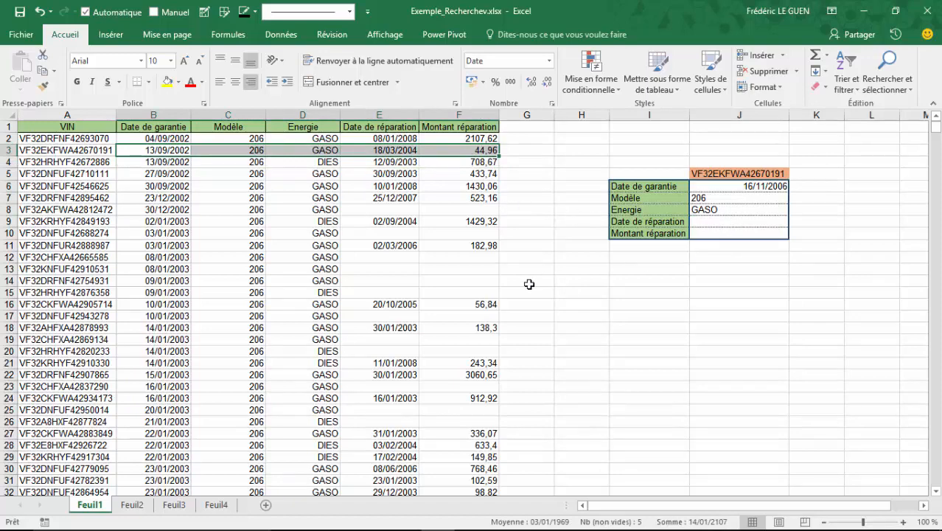
click(130, 505)
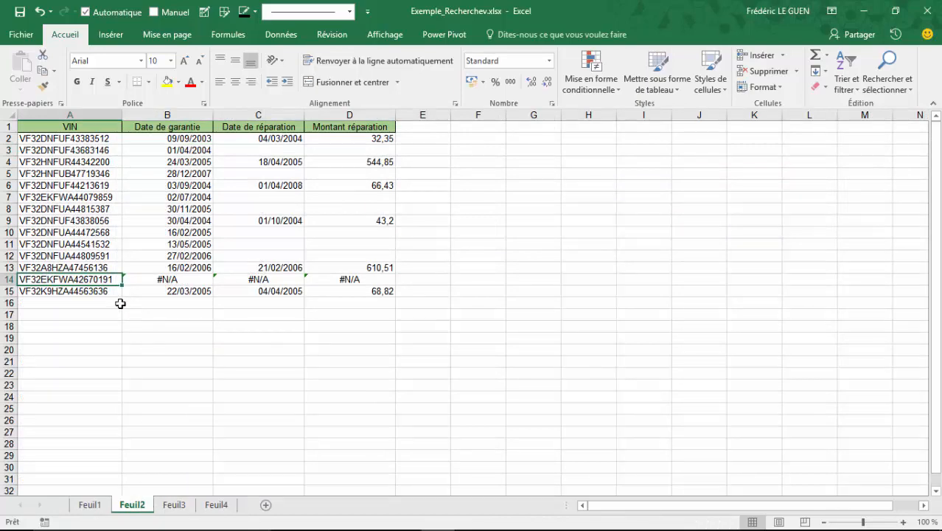
click(89, 505)
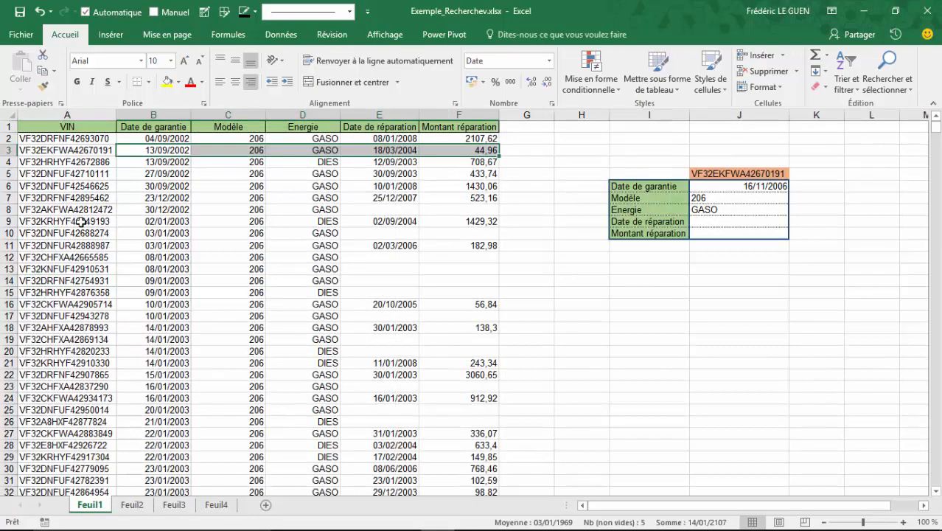
click(63, 148)
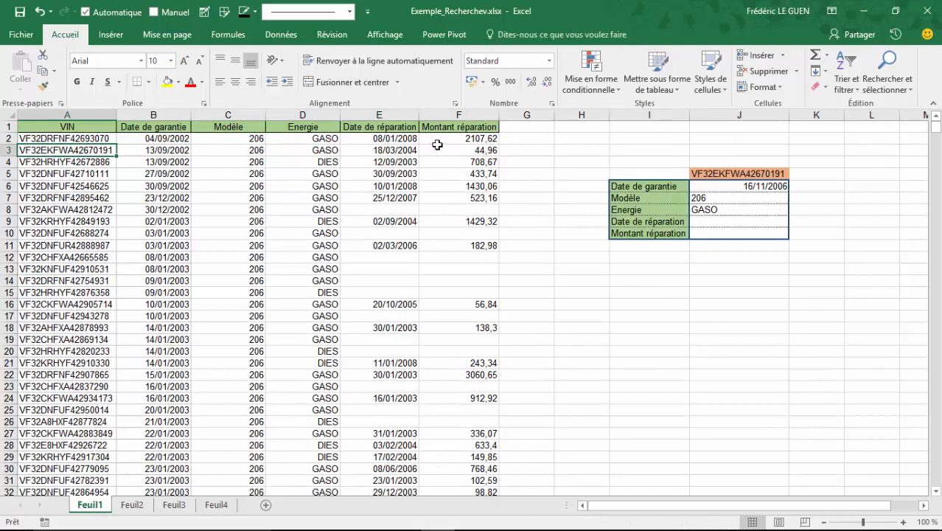
click(132, 505)
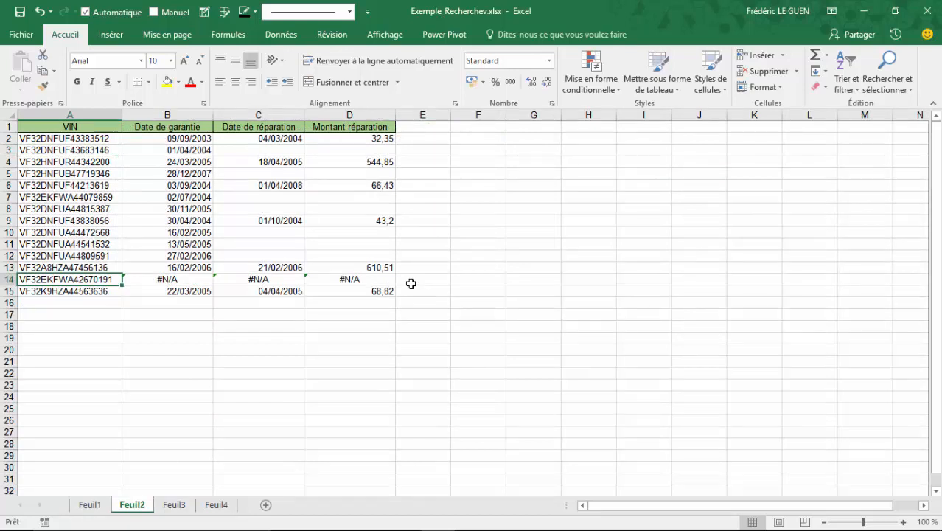
Step: On Feuil3, set the Nom Pays lookup value in C1 to Suisse
click(188, 505)
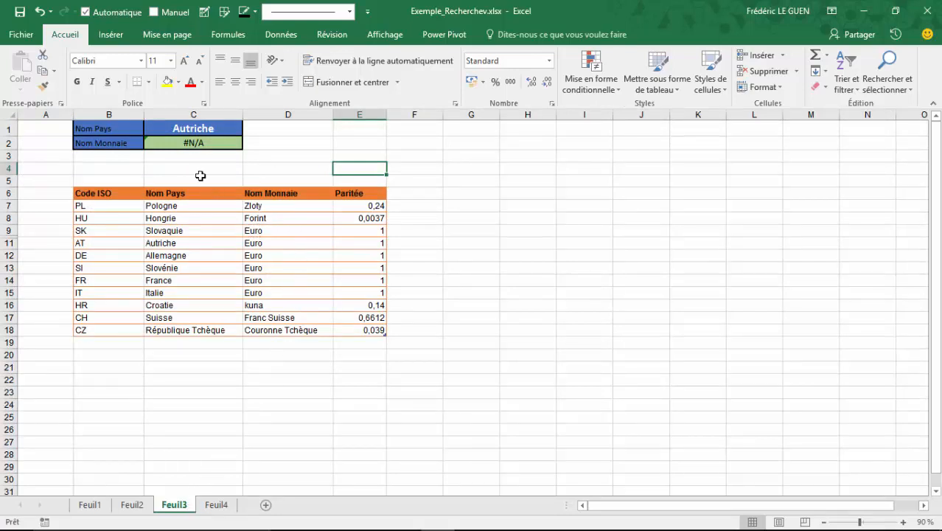
click(186, 128)
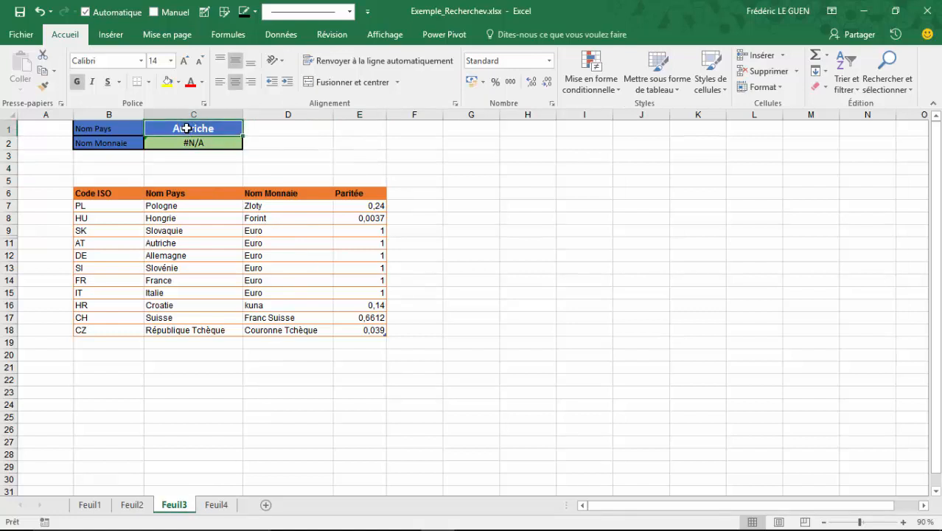
text(Suisse)
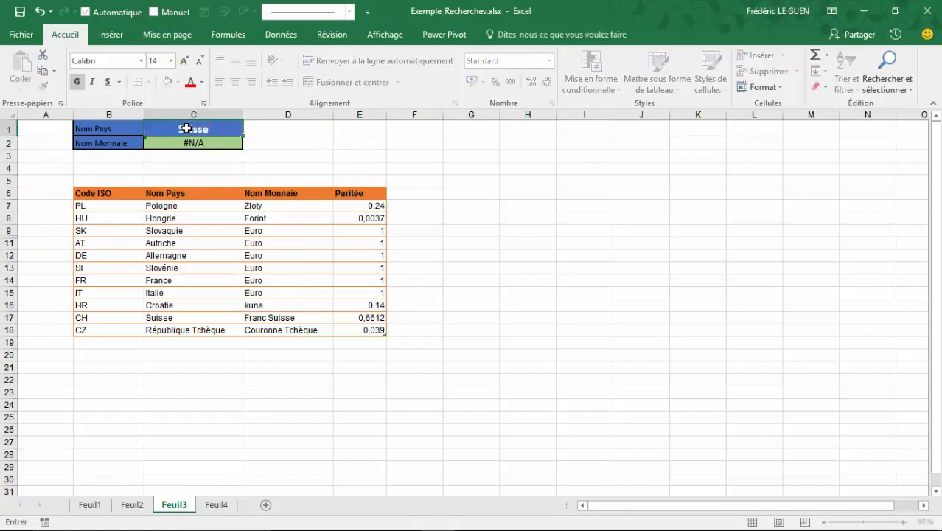
key(Return)
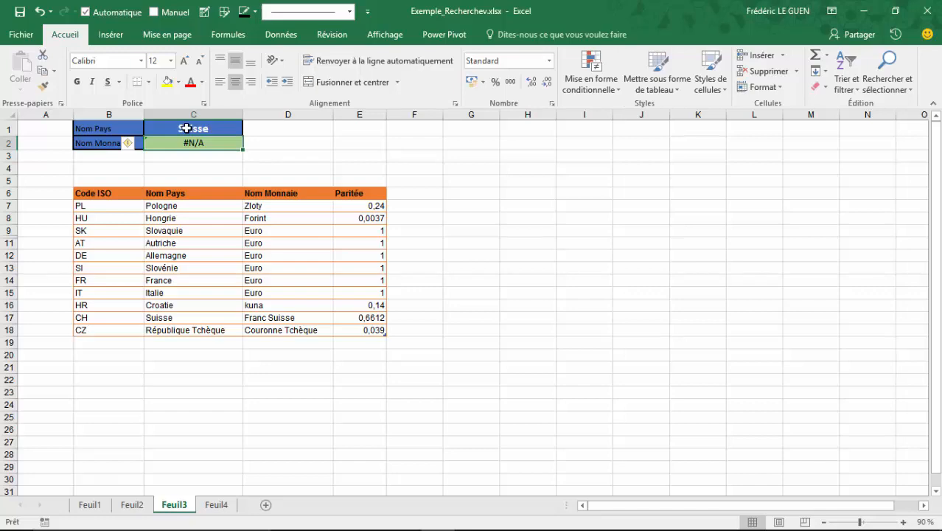
Step: On Feuil4, test the currency lookup by setting the Code ISO in C1 to DE
click(144, 505)
click(174, 505)
click(216, 505)
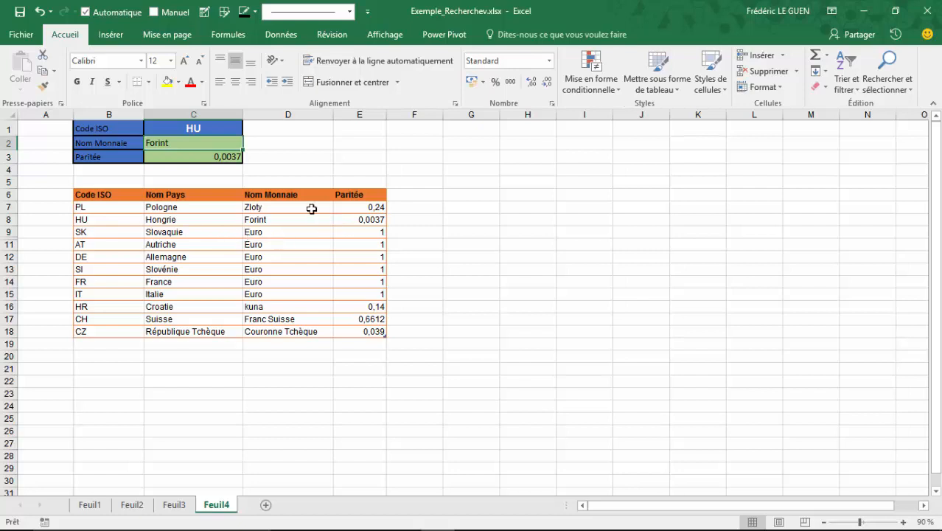
click(187, 128)
click(187, 129)
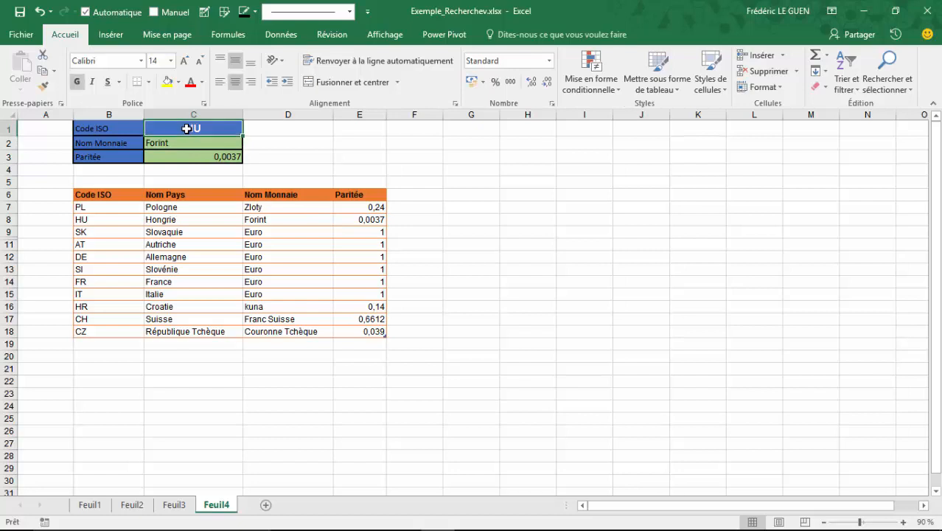
text(DE)
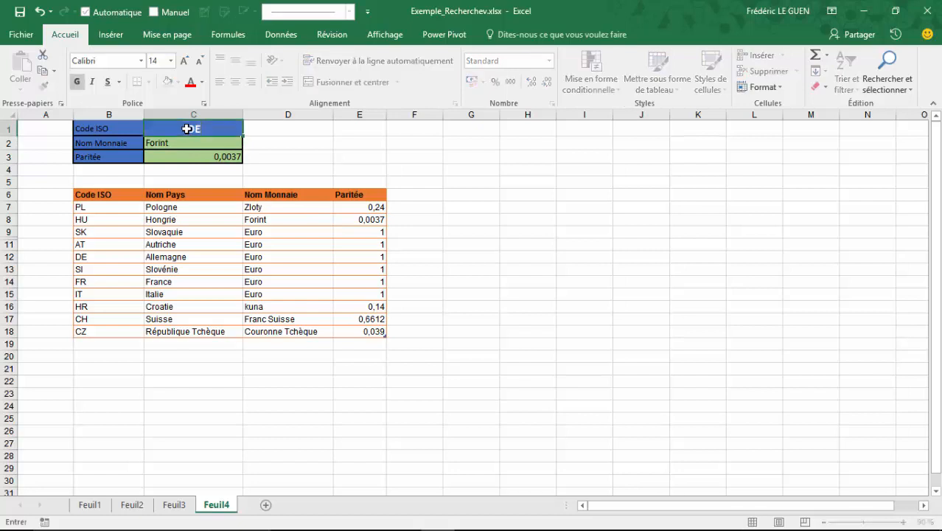
key(Return)
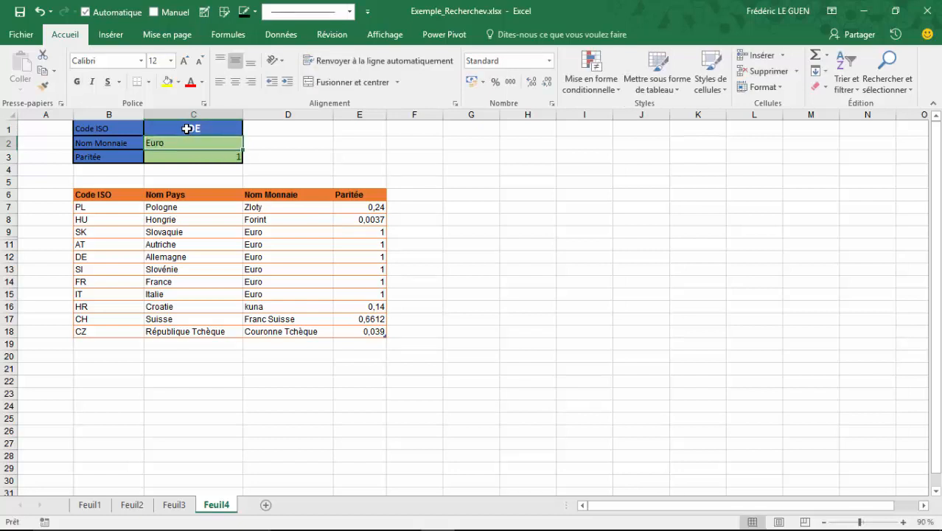
Step: Test the currency lookup with the Code ISO in C1 set to CZ
click(186, 128)
text(C)
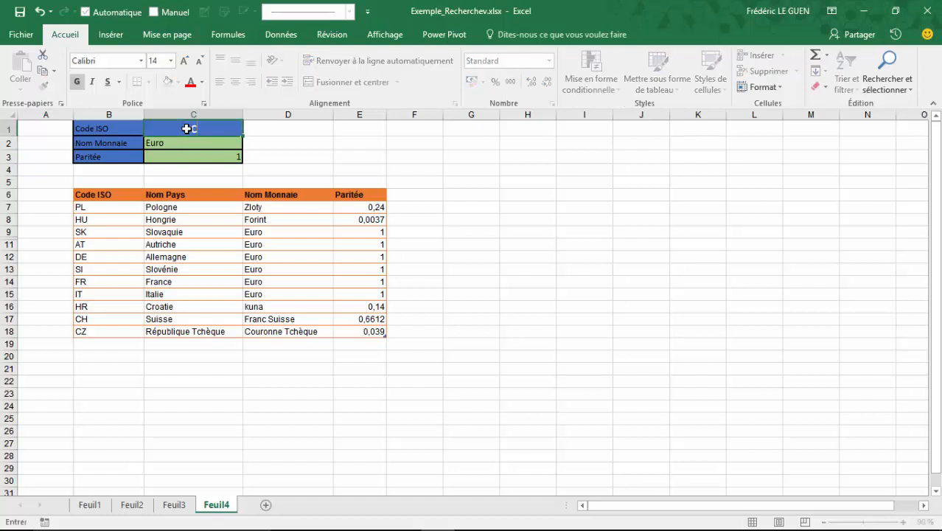
text(Z)
key(Return)
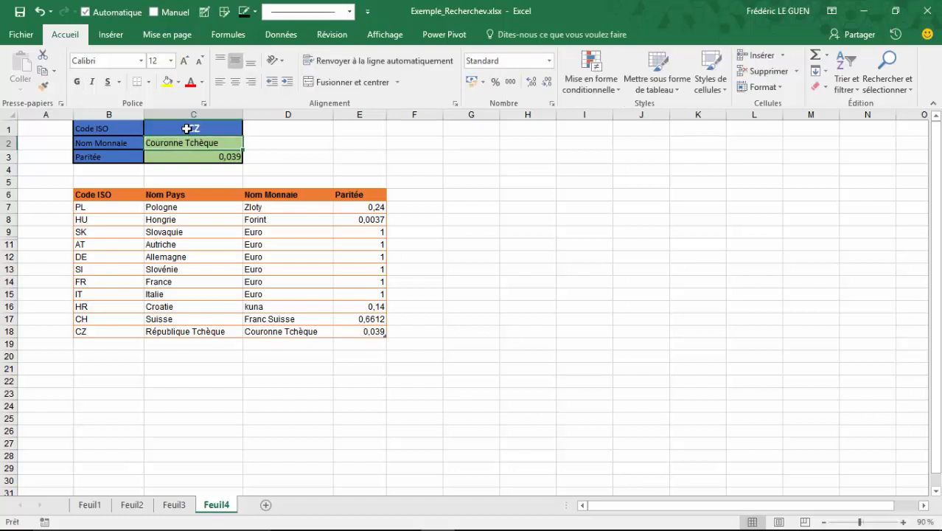
Step: Set the Code ISO in C1 to HR to look up its currency name and parity
click(187, 128)
text(HR)
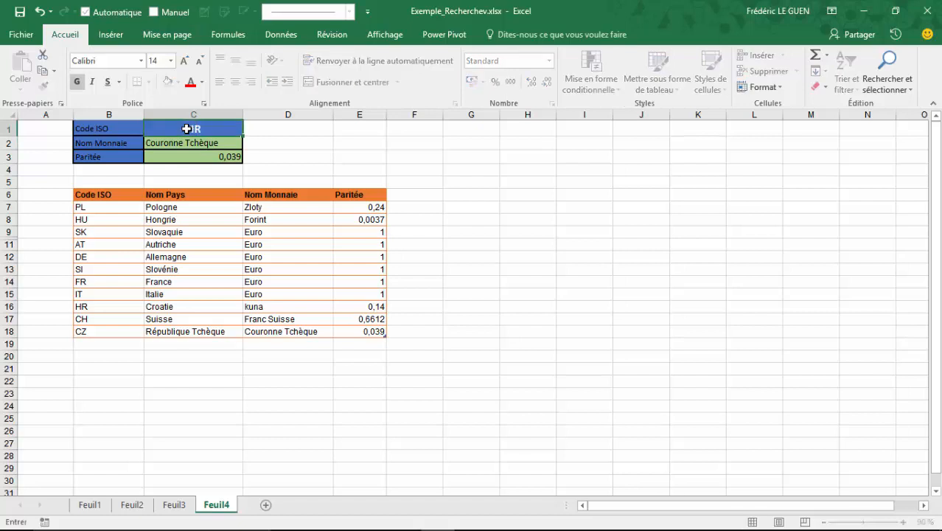
key(Return)
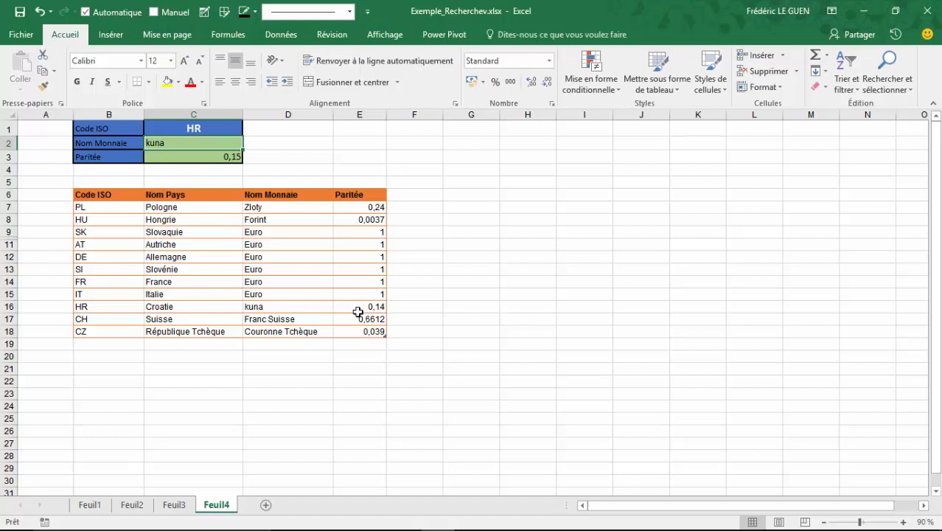
Step: On Feuil1, set the Valeur_proche argument of the RECHERCHEV formula in J6 to 0
click(90, 505)
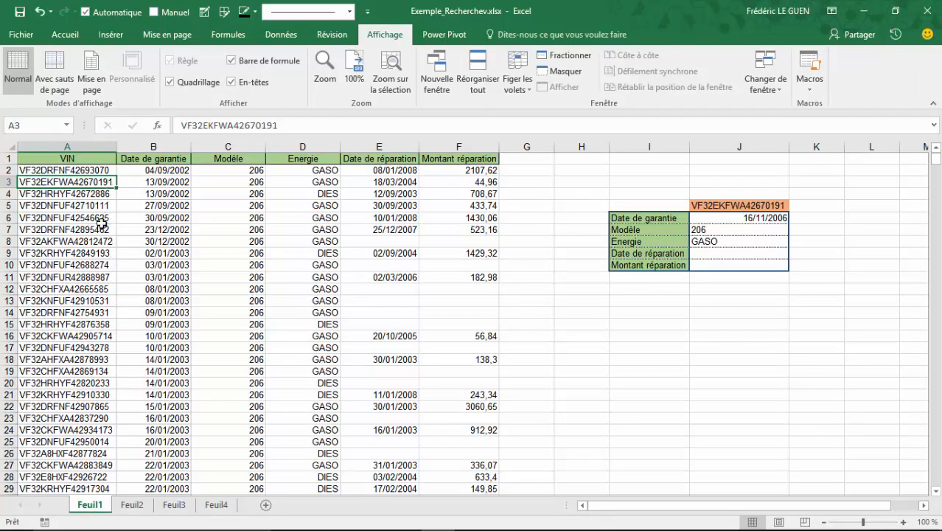
click(750, 206)
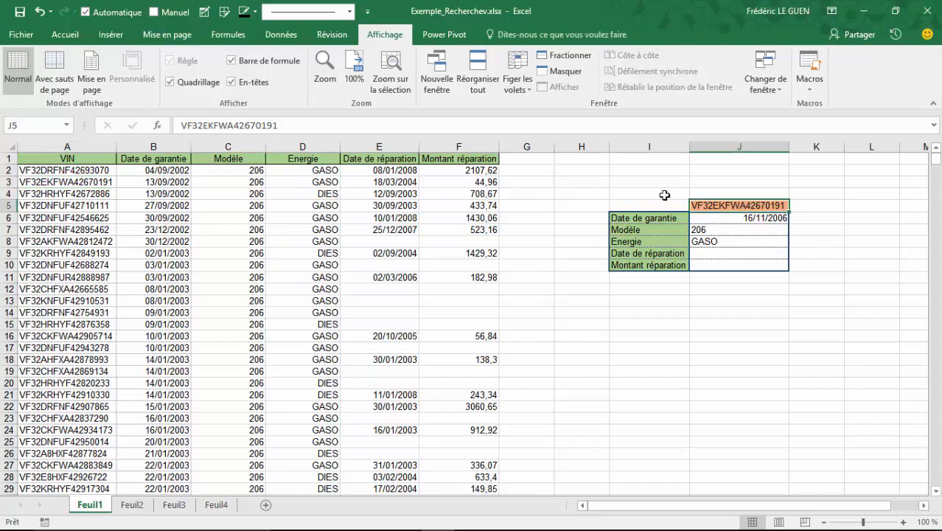
click(714, 216)
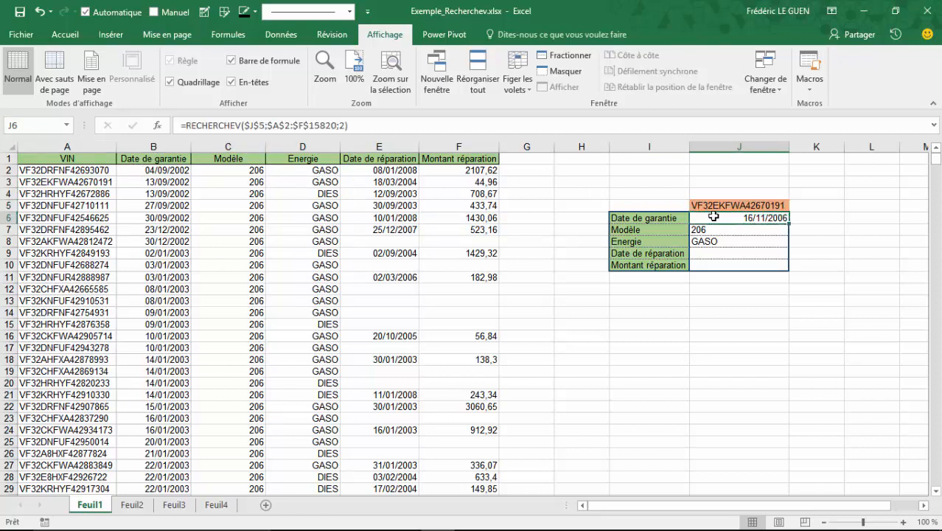
click(158, 127)
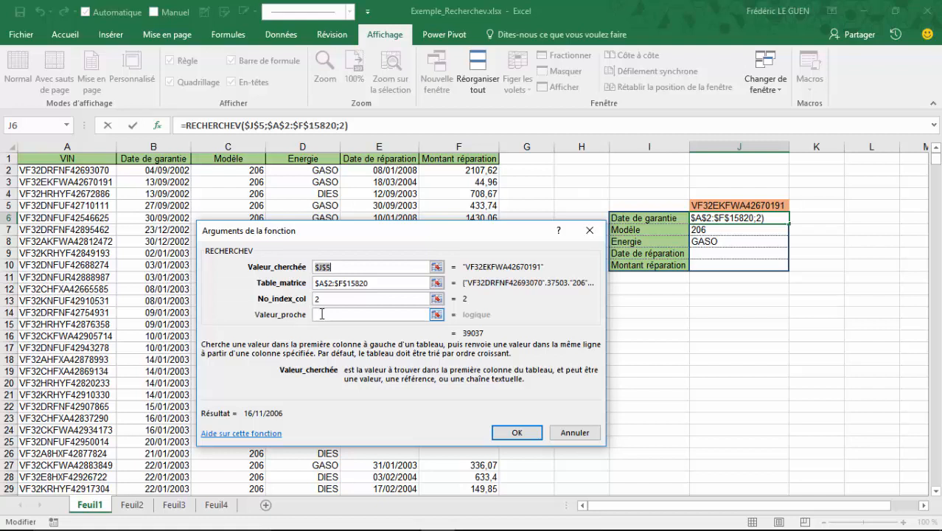
click(323, 314)
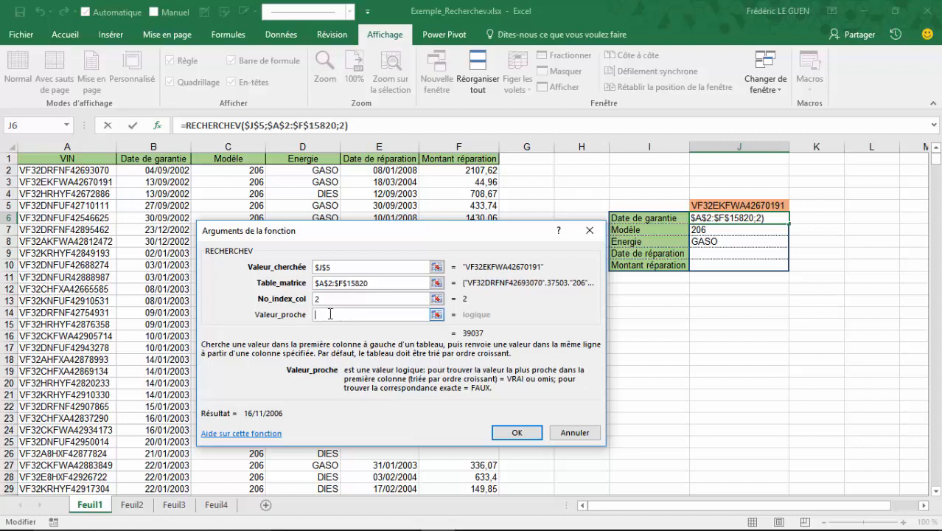
text(0)
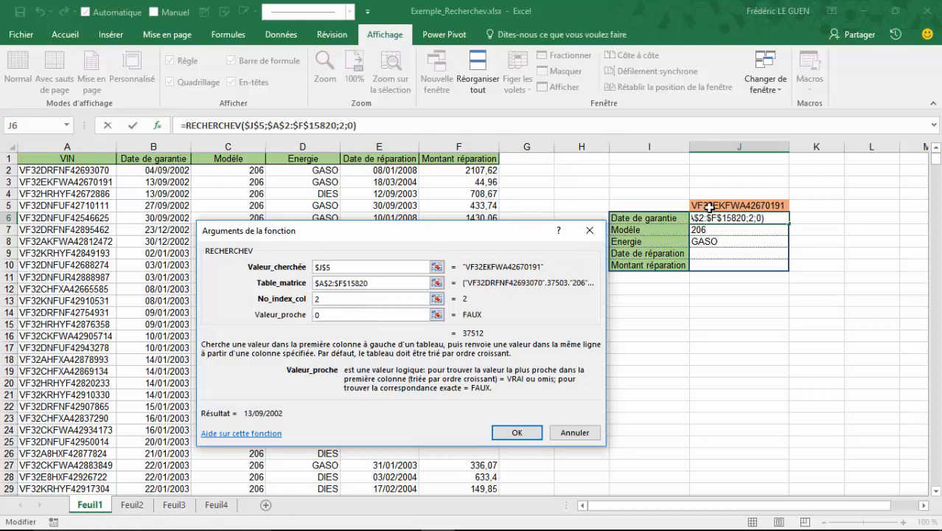
click(516, 434)
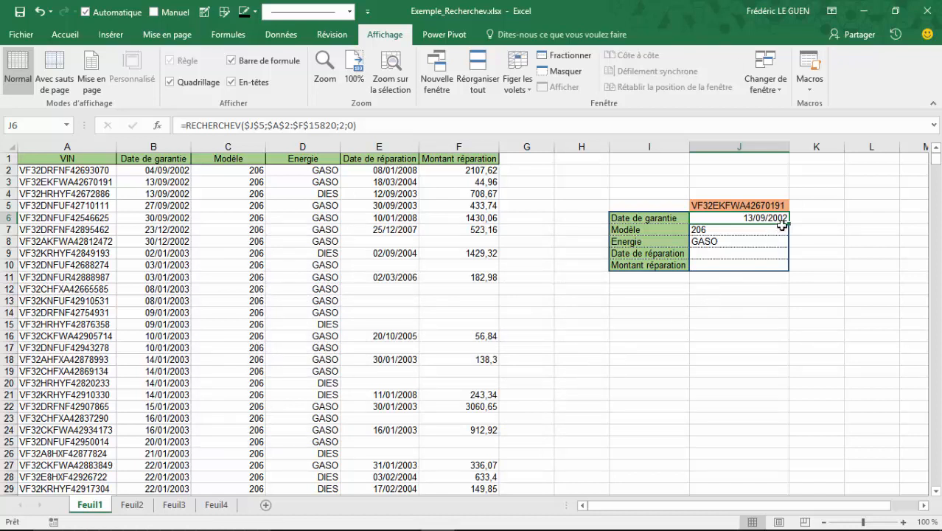
Step: Fill the J6 formula down to J10 without its formatting, and set the column index in the Modèle formula in J7 to 3
drag(783, 225, 789, 268)
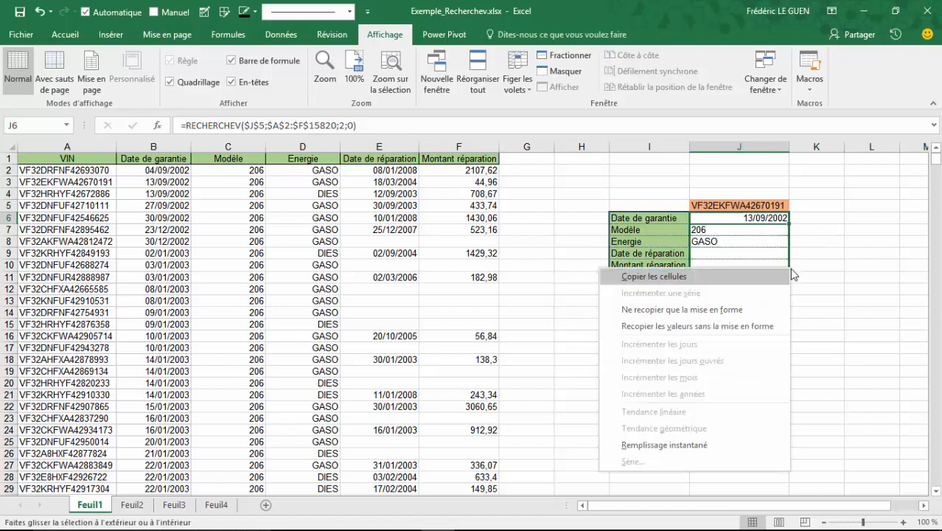
click(742, 329)
click(748, 229)
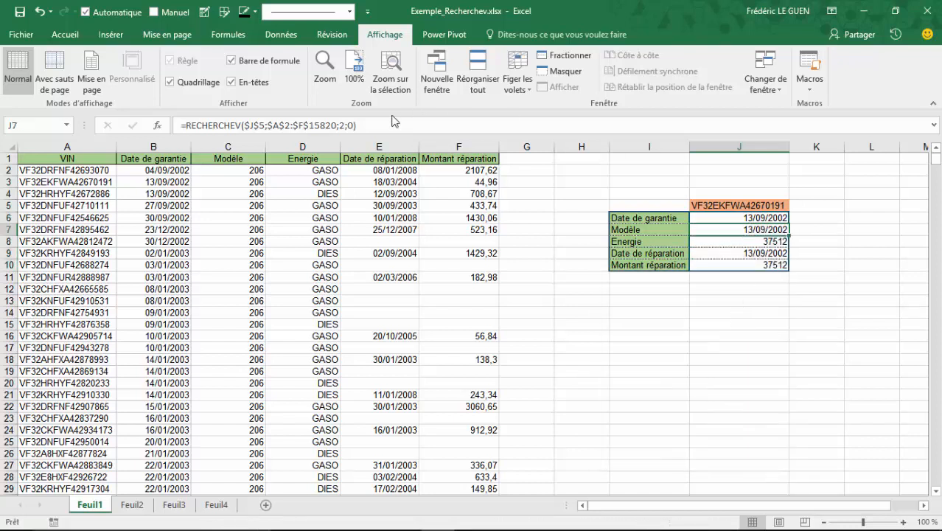
click(339, 126)
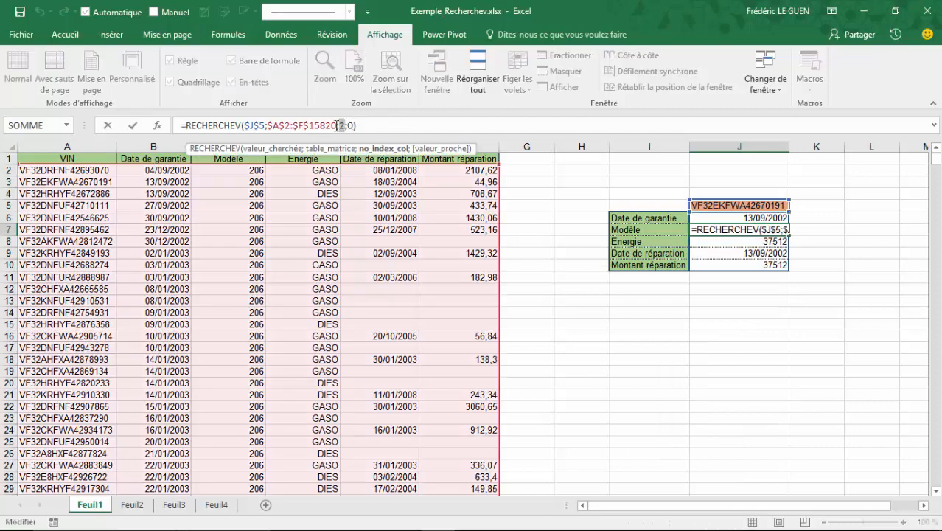
text(3)
key(Return)
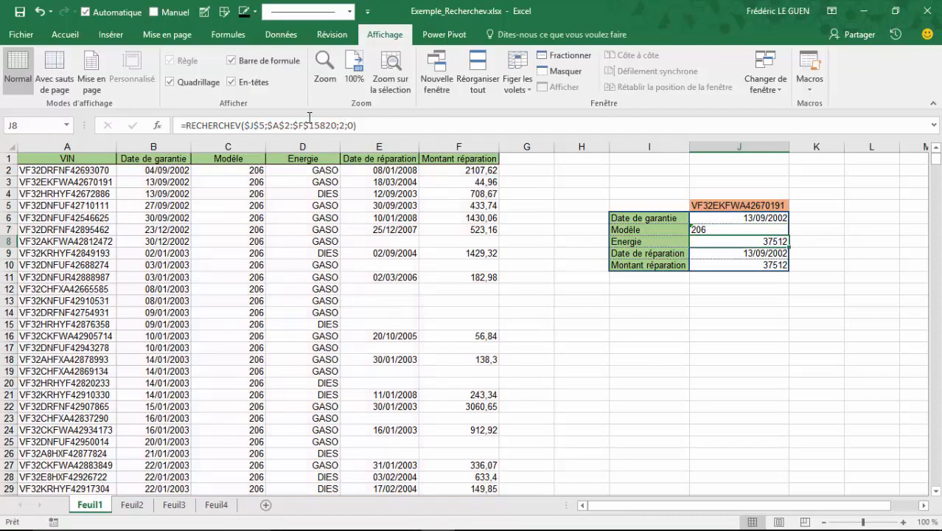
Step: Set the column index of the Energie RECHERCHEV formula in J8 to 4
click(341, 125)
double_click(343, 126)
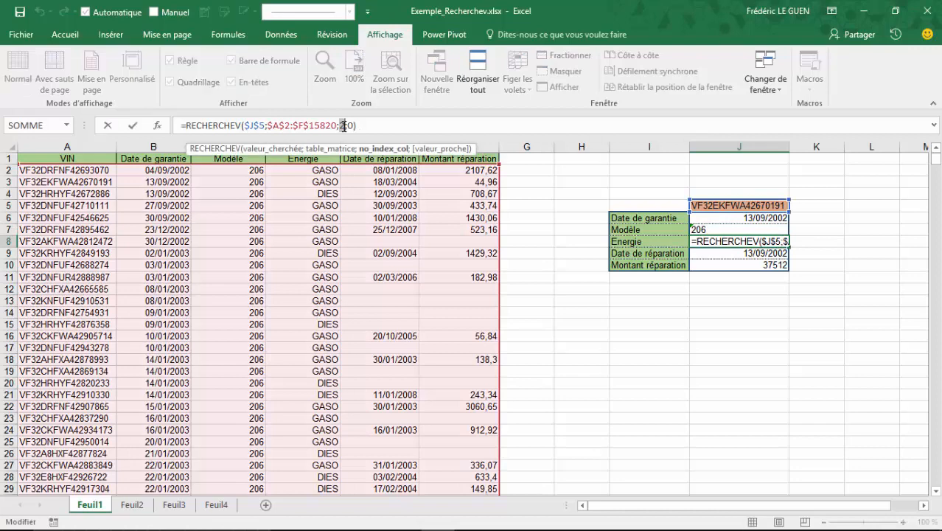
text(4)
key(Return)
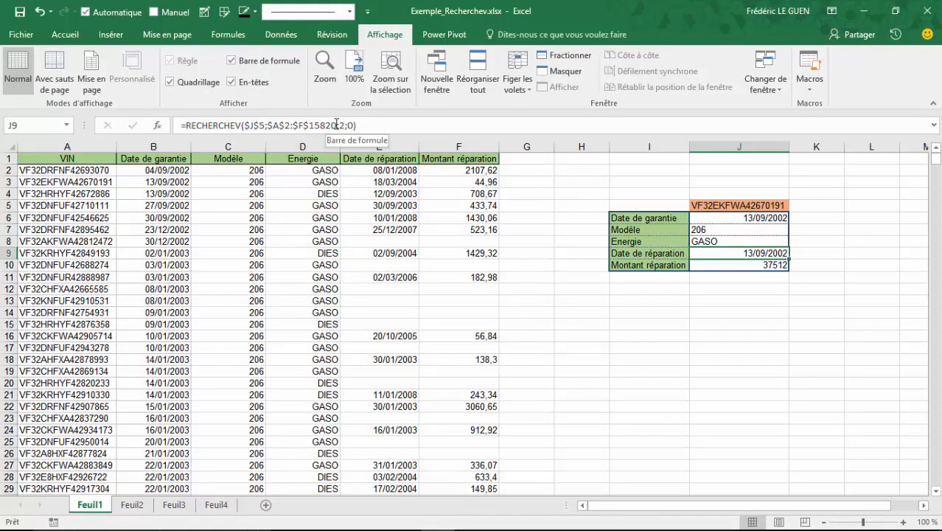
Step: Set the column index to 5 in the Date de réparation formula in J9 and to 6 in the Montant réparation formula in J10
double_click(342, 125)
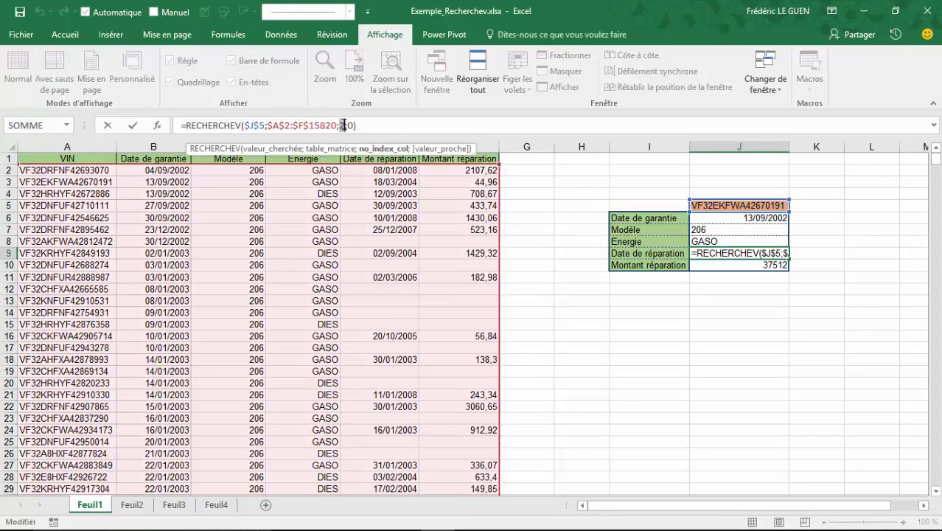
text(5)
key(Return)
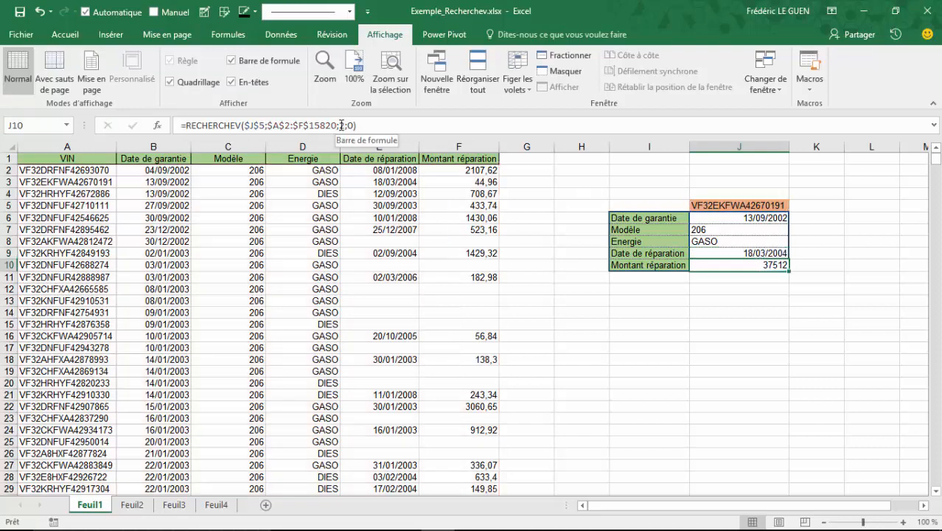
double_click(342, 125)
text(6)
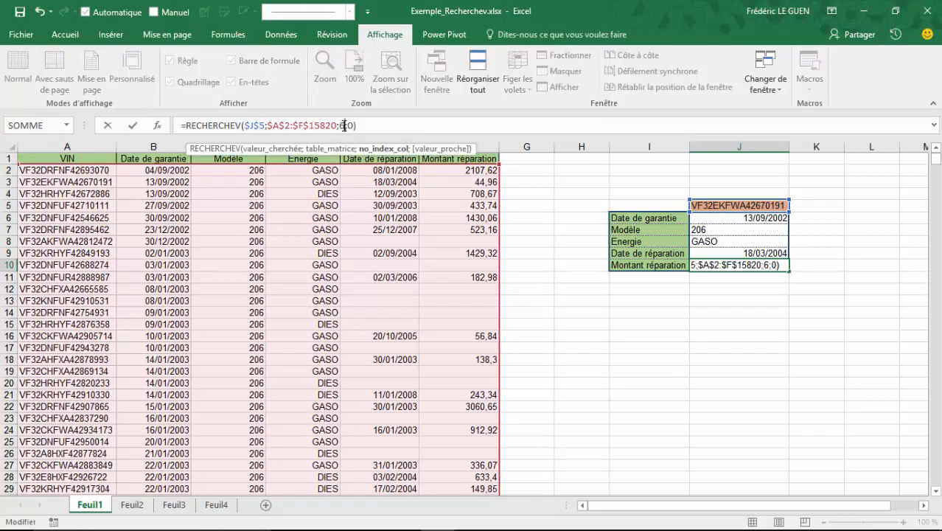
key(Return)
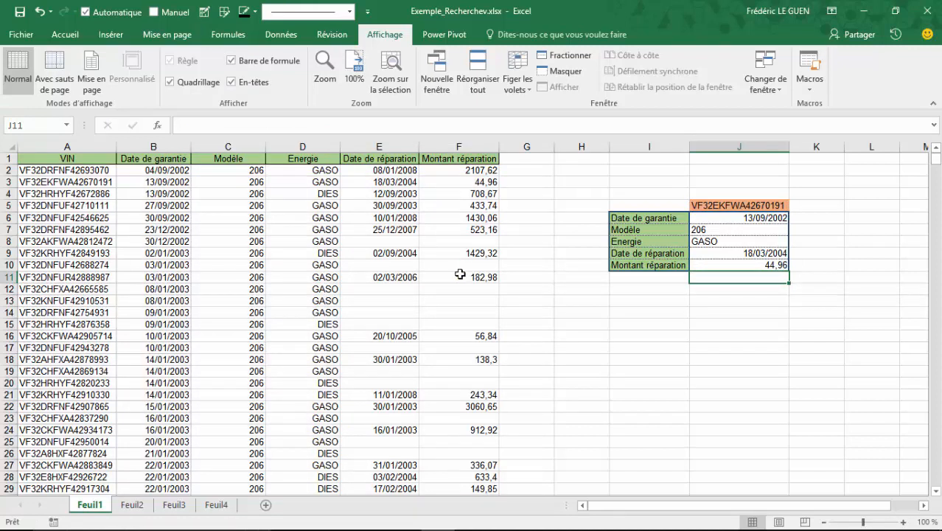
Step: Copy the VIN from cell A9 on Feuil1 and paste it as the lookup value in J5
click(83, 253)
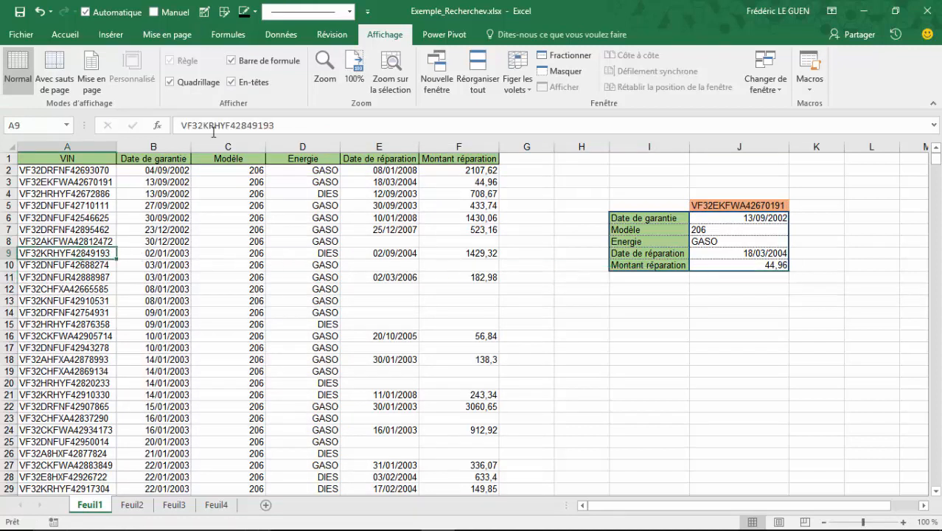
drag(285, 123, 128, 130)
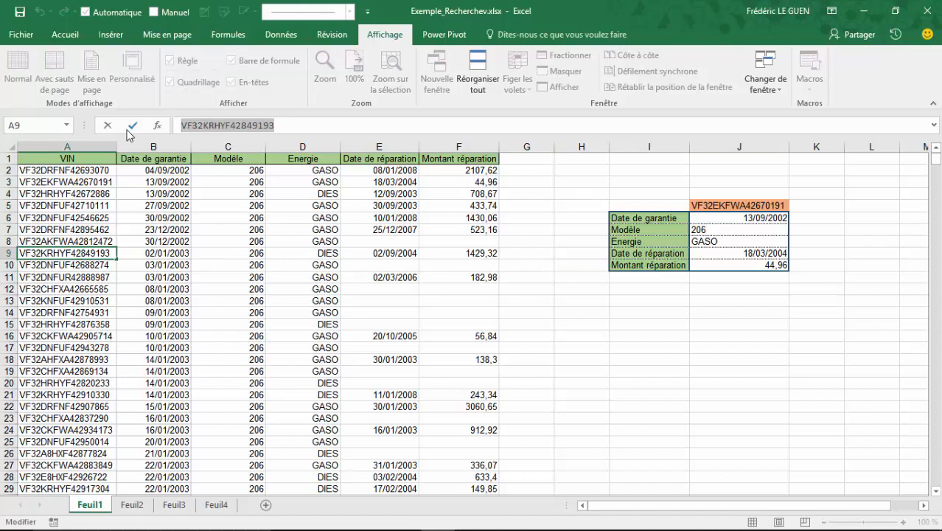
key(ctrl+c)
key(Escape)
click(730, 207)
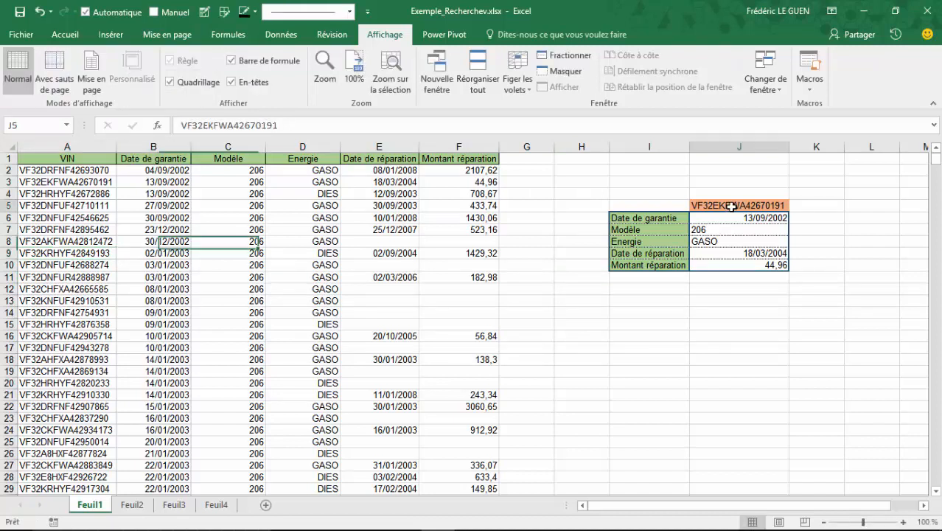
key(ctrl+v)
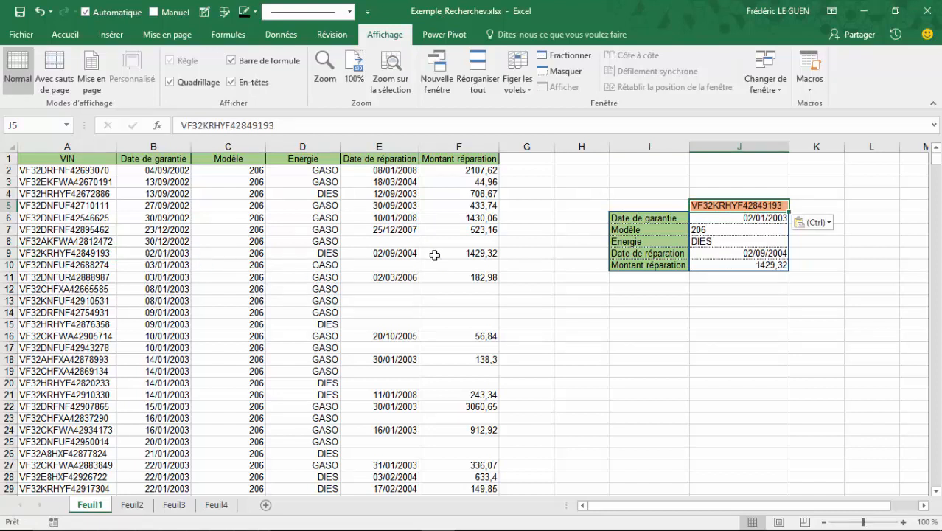
Step: On Feuil2, clear the lookup formulas in B3:D15, keeping only those in row 2
click(133, 505)
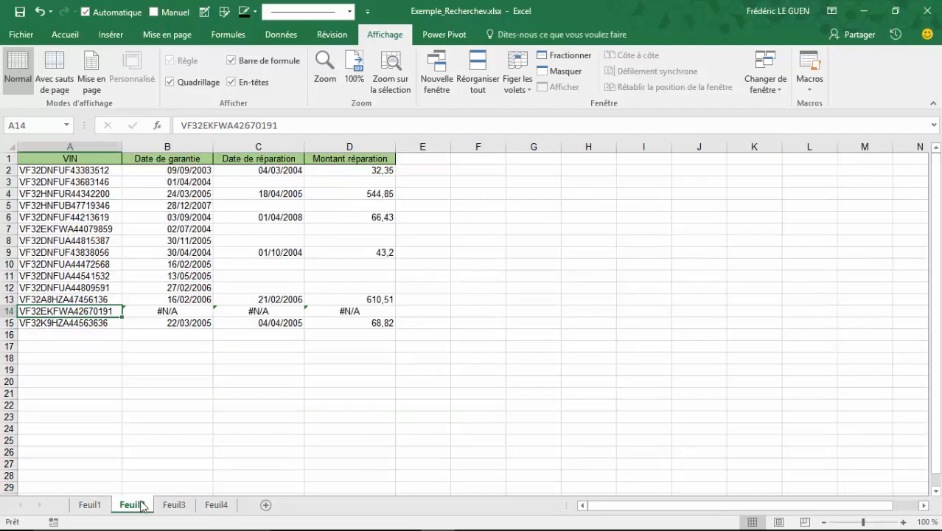
click(174, 181)
drag(174, 182, 360, 322)
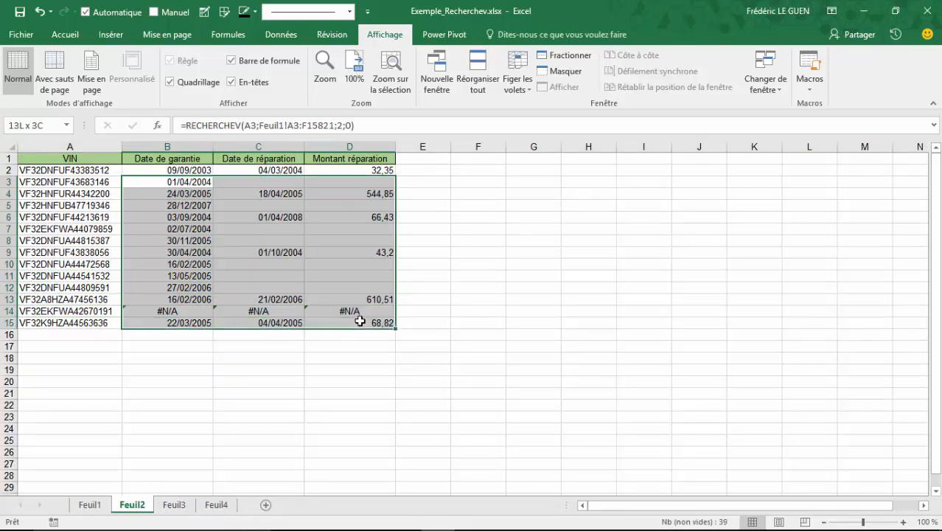
key(Delete)
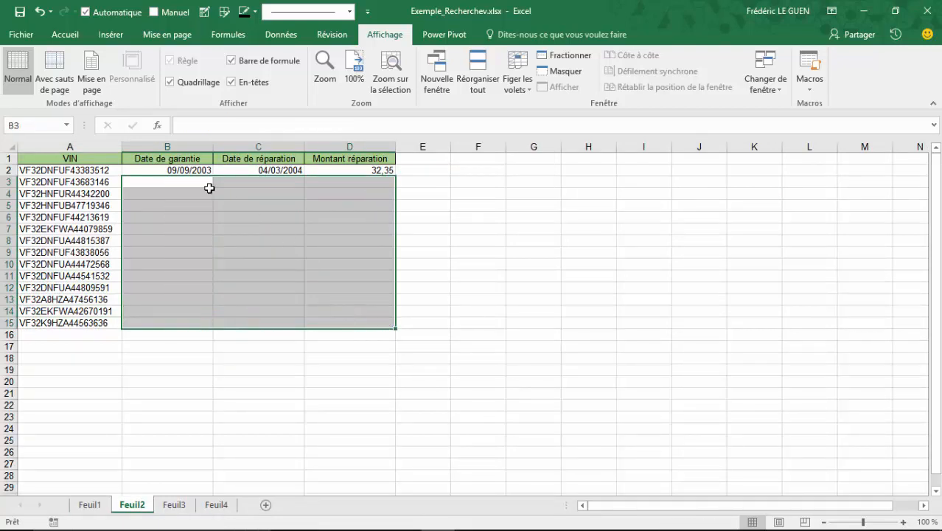
Step: Fill the RECHERCHEV formulas of B2:D2 down to row 15 and inspect the formula in B14
click(191, 170)
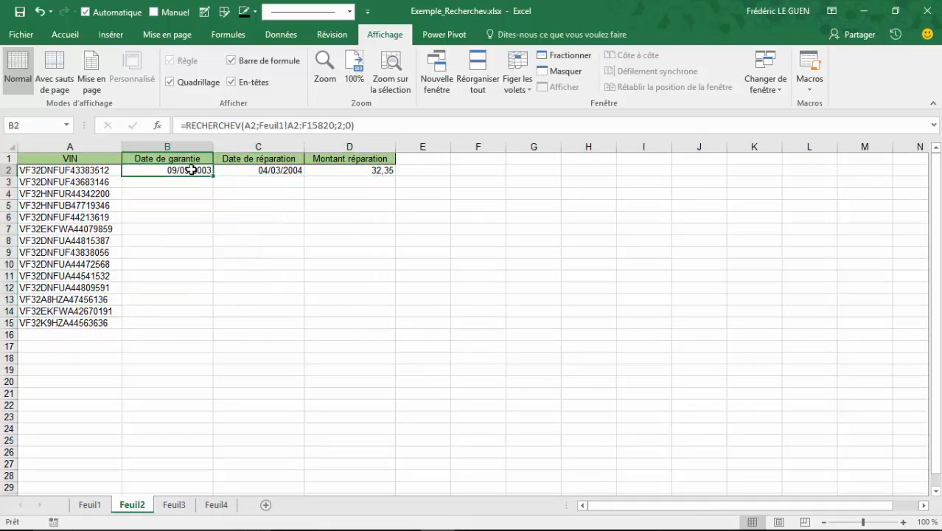
drag(191, 170, 388, 331)
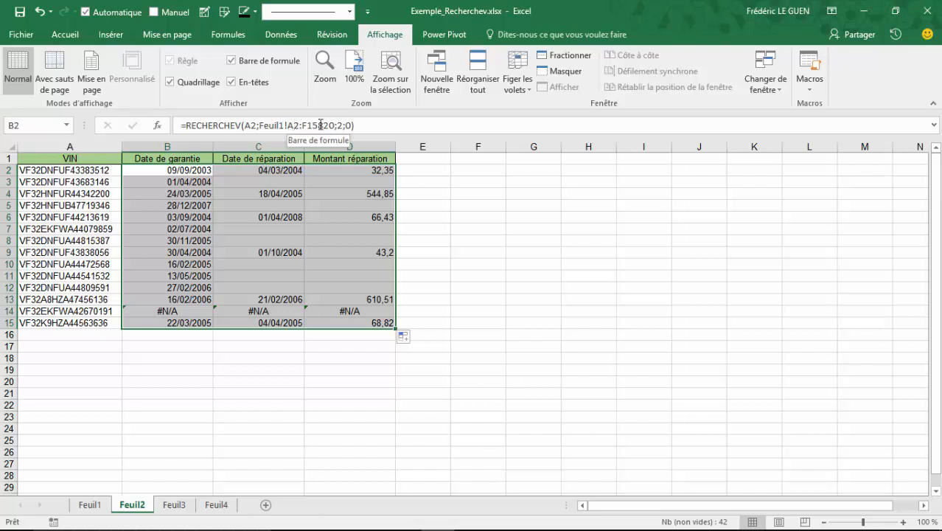
click(205, 311)
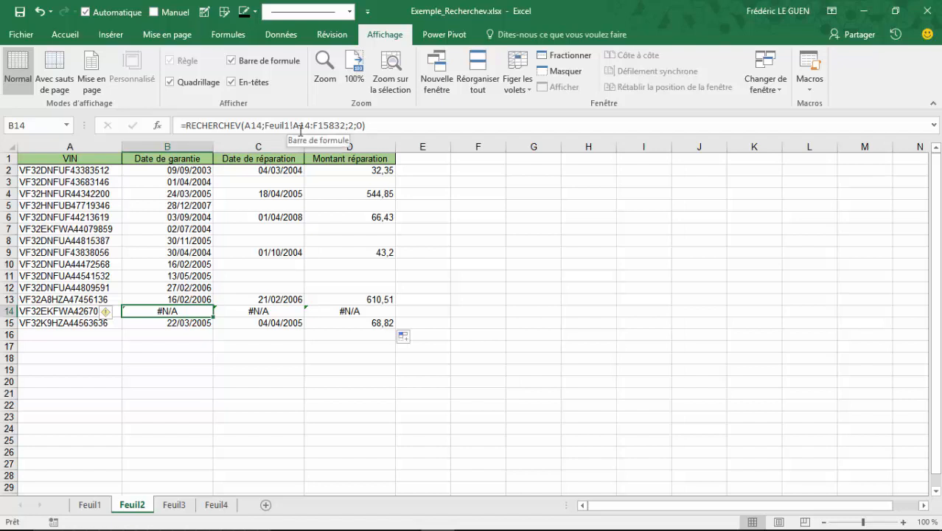
Step: Clear B3:D15 again and fill only the Date de garantie formula in B2 down to B15
drag(205, 183, 370, 322)
key(Delete)
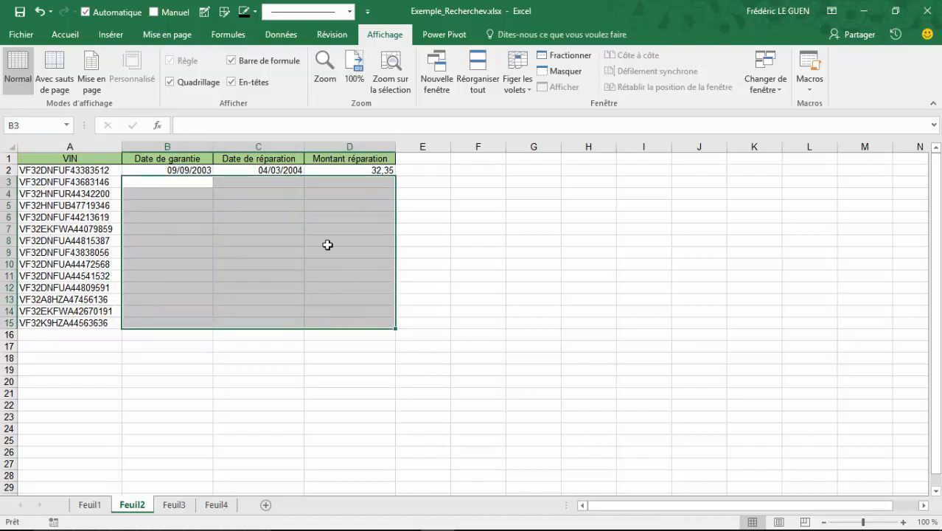
click(204, 168)
drag(213, 176, 208, 324)
Step: Examine how the lookup range changes from row to row in the Date de garantie formulas, from B3 to B14
click(200, 184)
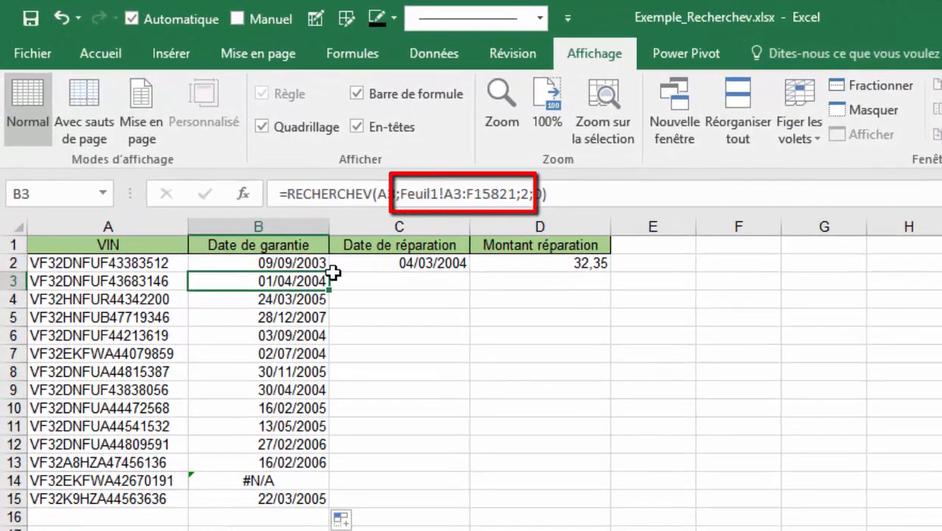
key(Down)
key(Down)
key(Down)
key(Down)
key(Down)
key(Down)
key(Down)
key(Down)
key(Down)
key(Down)
key(Down)
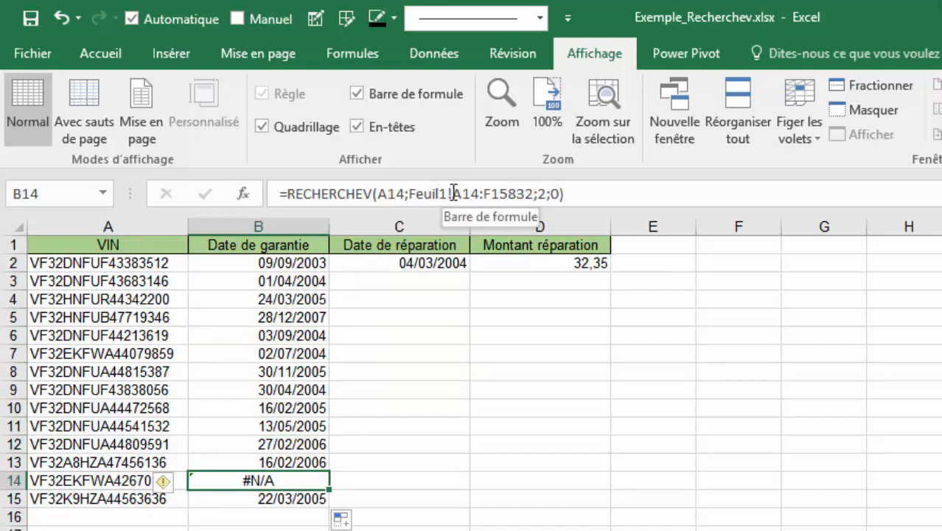
Step: Make the lookup range in the B2 formula absolute, as Feuil1!$A$2:$F$15820
click(285, 270)
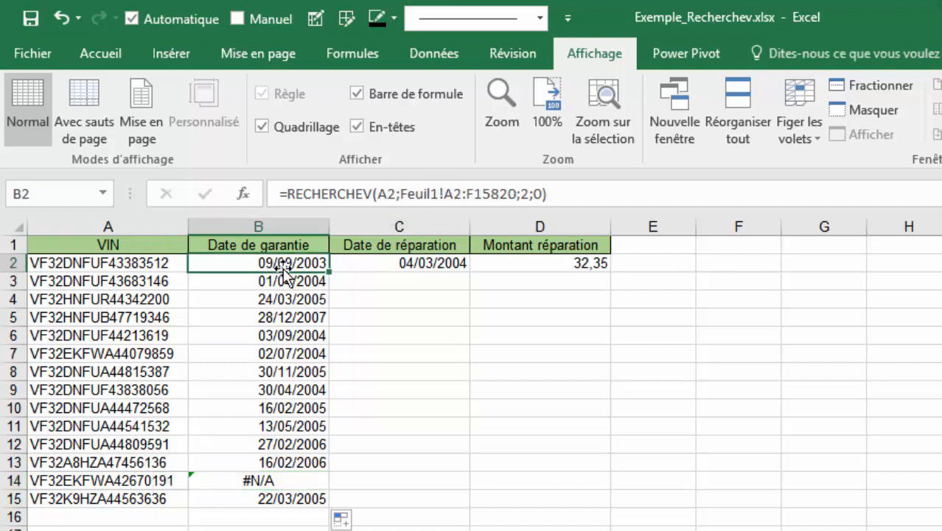
click(455, 193)
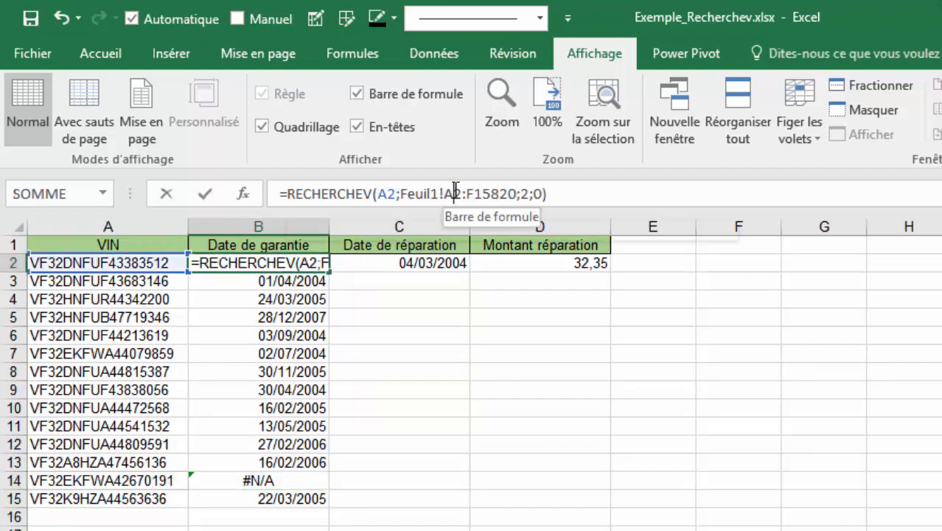
key(F4)
click(497, 194)
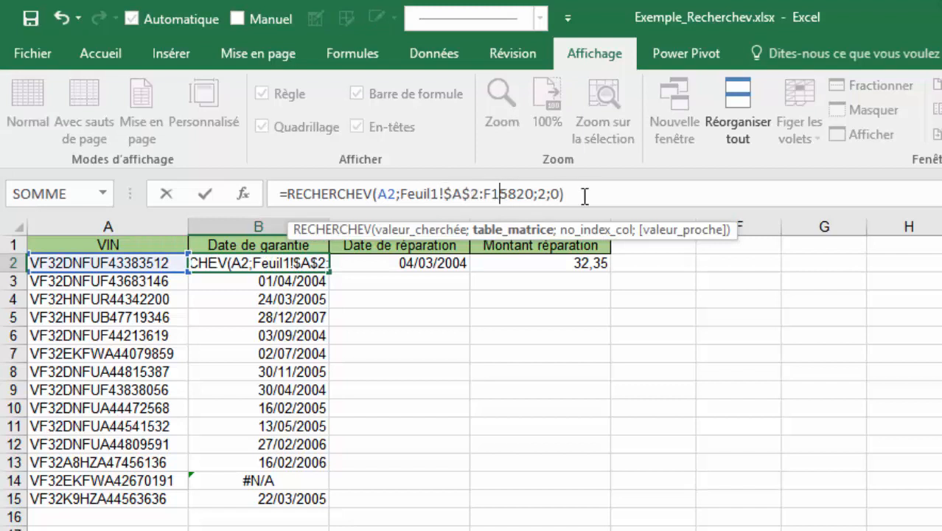
key(F4)
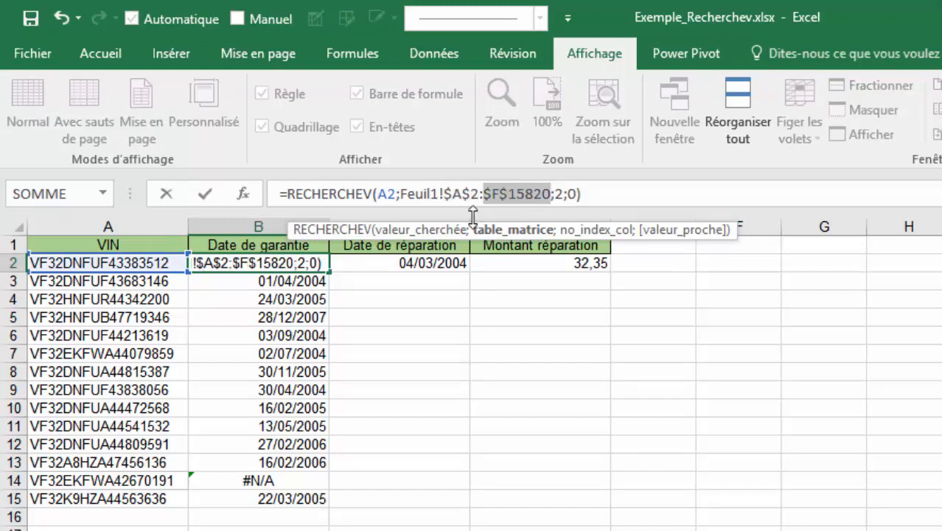
key(Return)
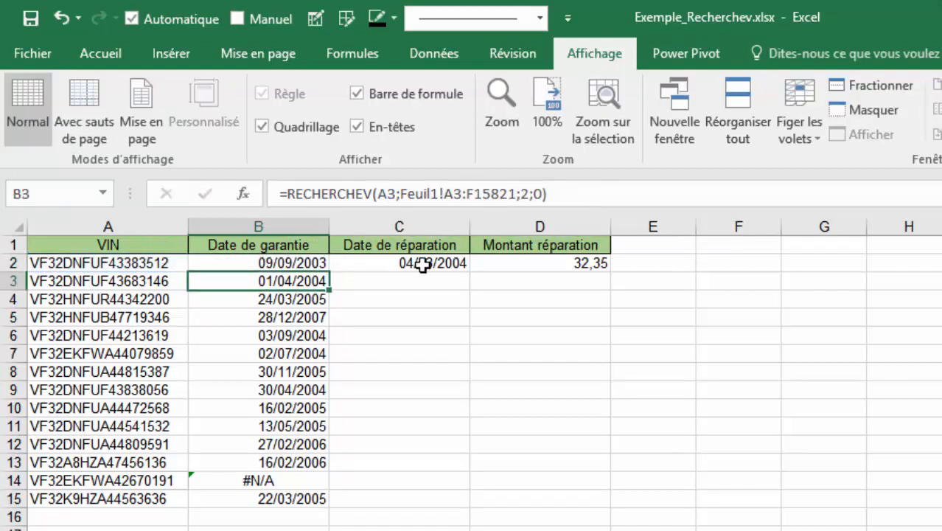
Step: Fill the B2 formula down to B15 and check the lookup range in B14, B12, B10 and B7
click(320, 265)
drag(327, 272, 304, 503)
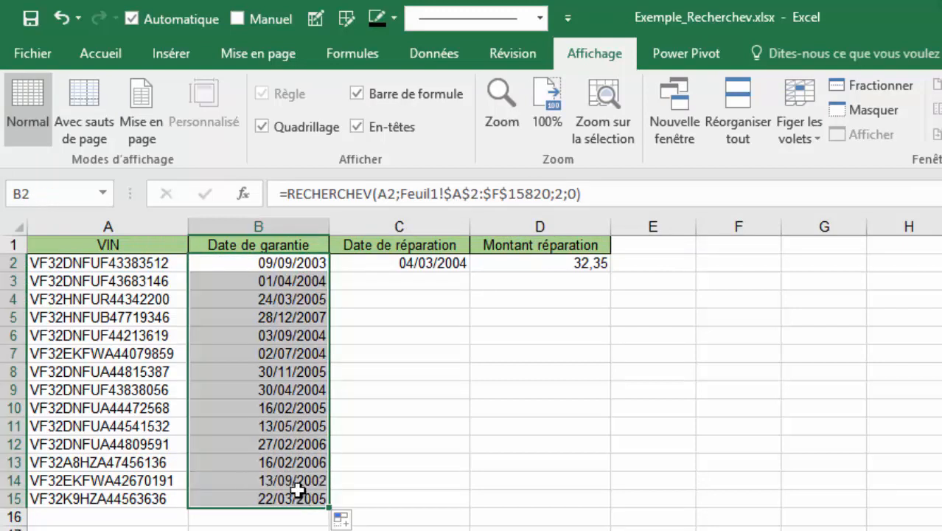
click(298, 483)
click(295, 444)
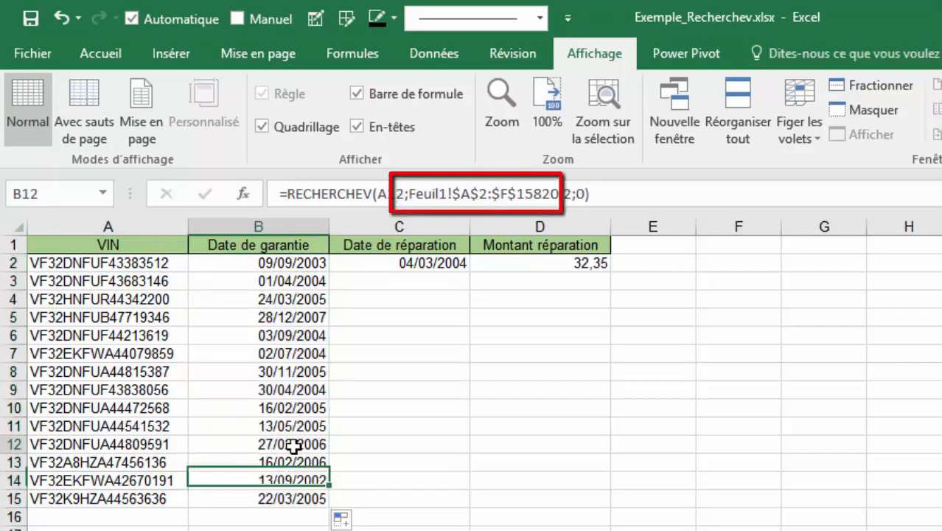
click(299, 405)
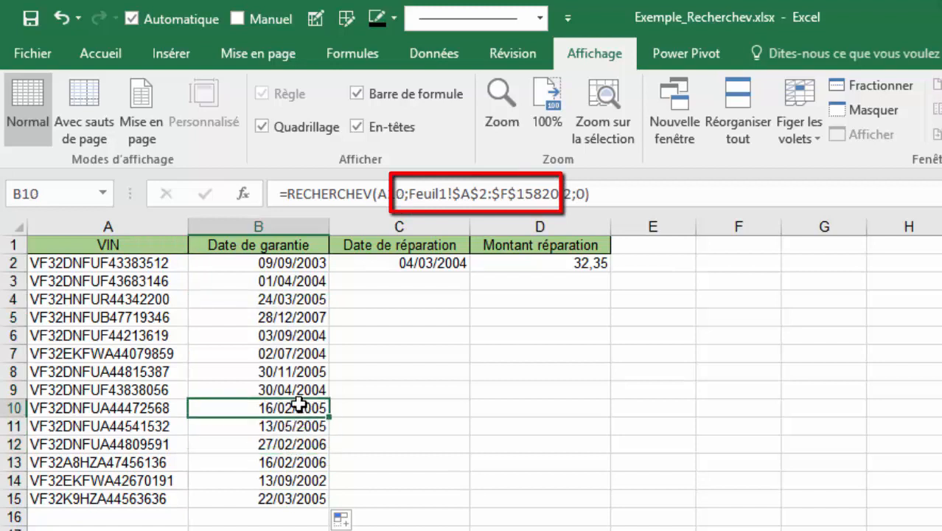
click(302, 356)
click(287, 478)
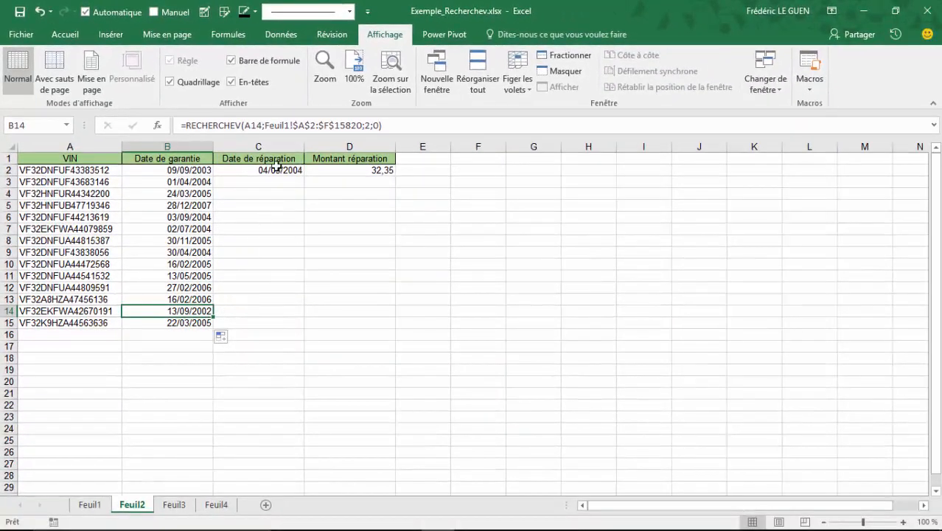
Step: Fill the Date de réparation formula in C2 down to C15
click(312, 191)
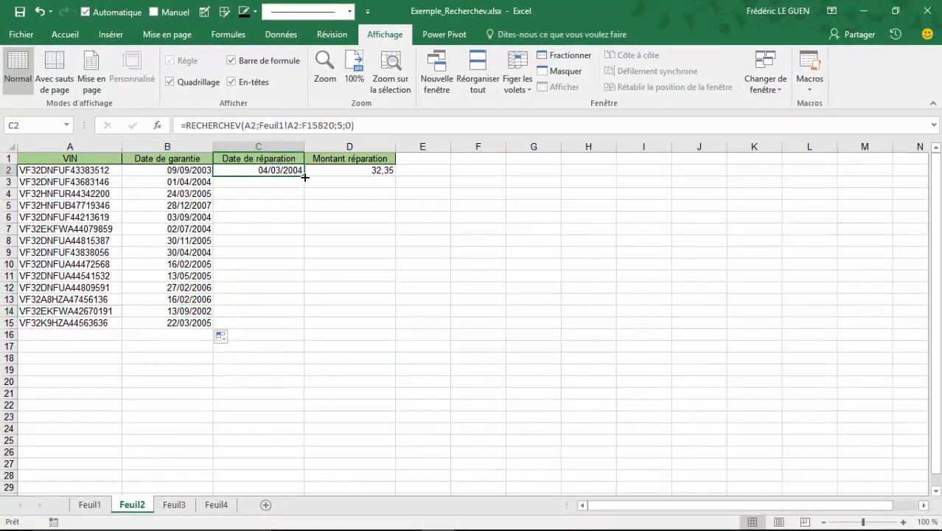
drag(303, 177, 289, 326)
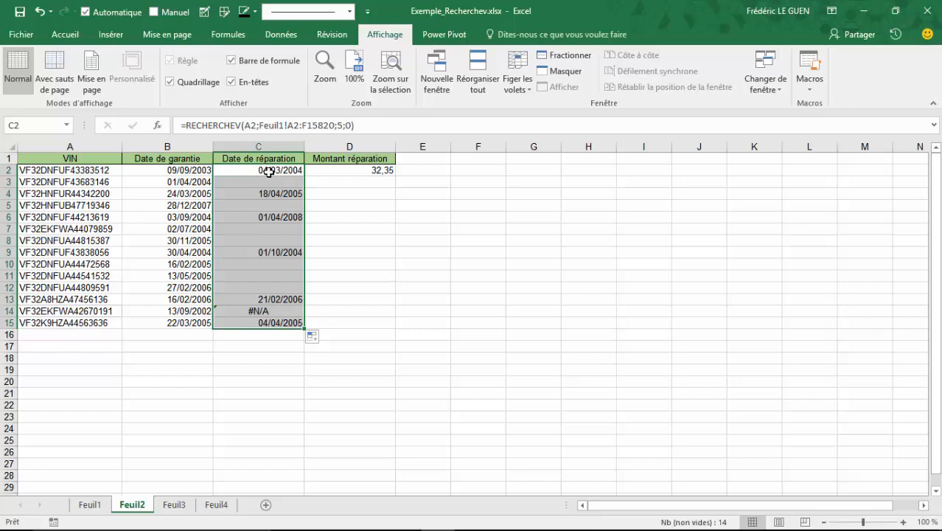
Step: Convert the Feuil1 data range $A$1:$F$15820 into a table with headers
click(101, 505)
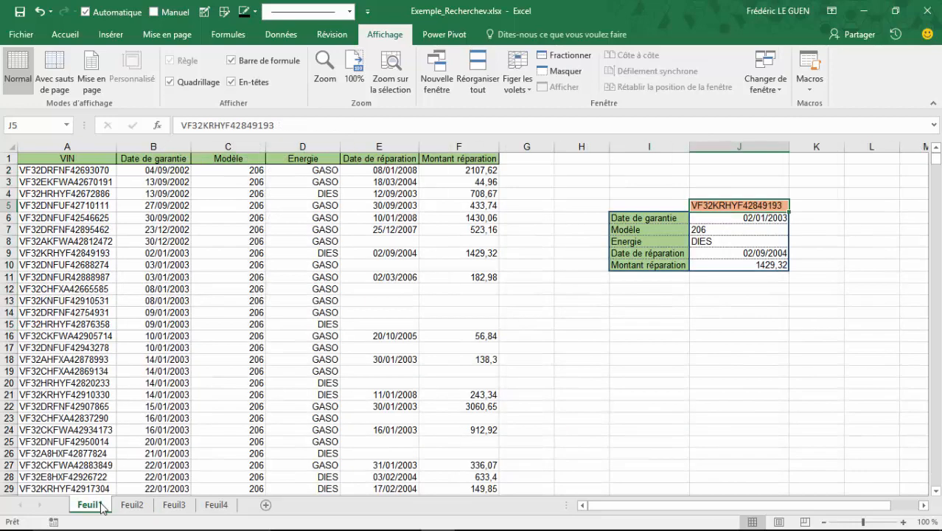
click(97, 171)
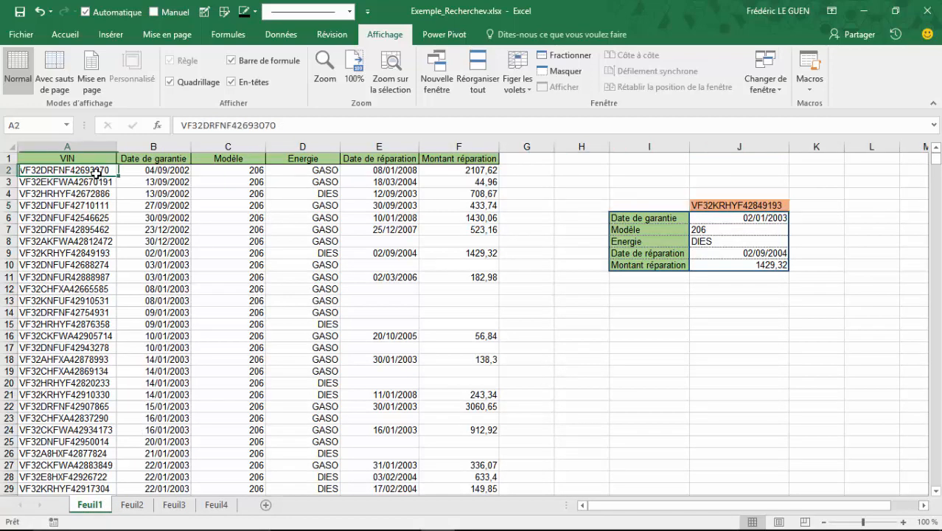
click(109, 34)
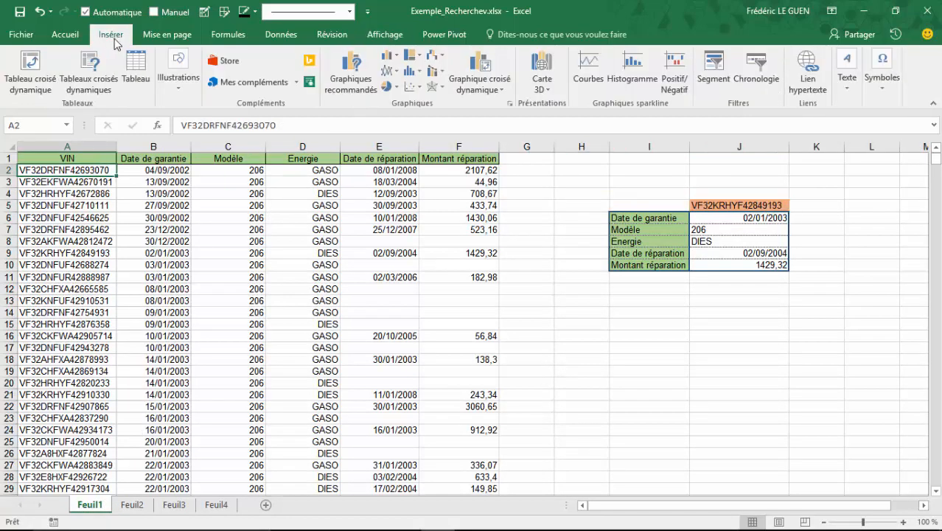
click(135, 67)
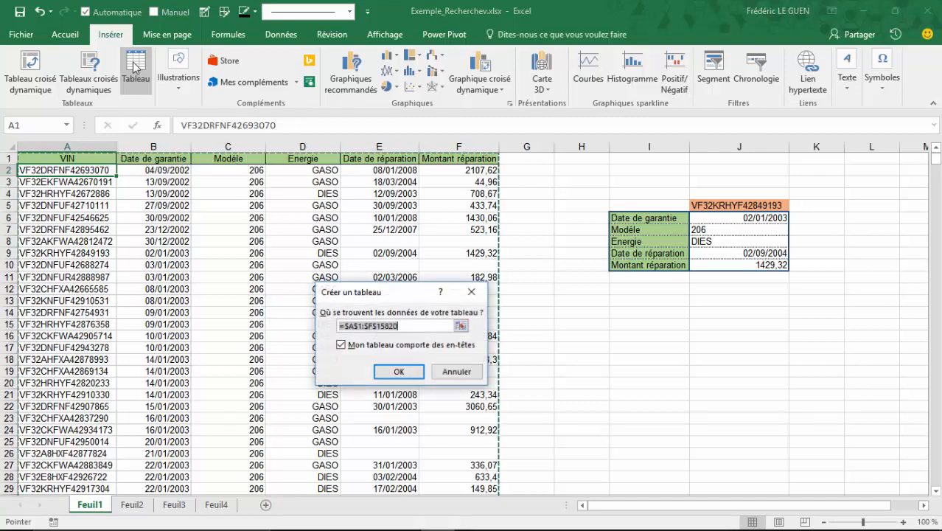
click(386, 374)
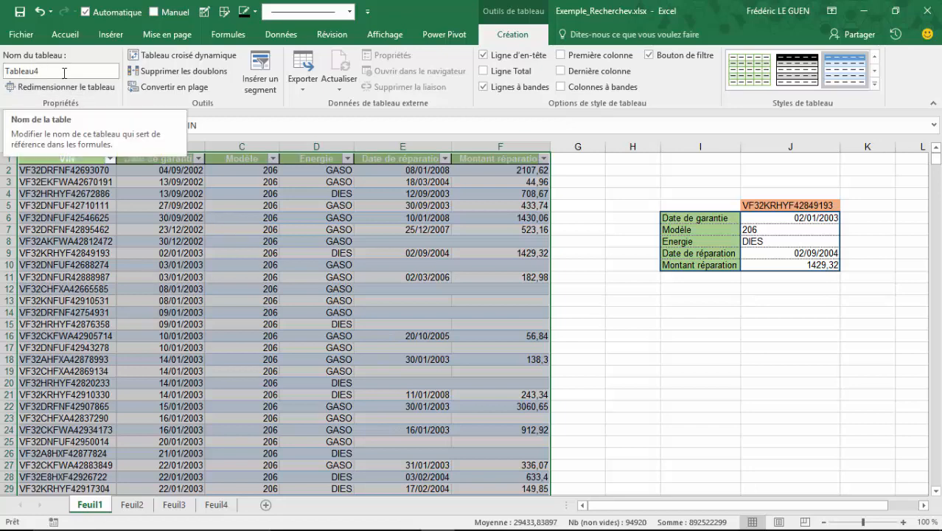
Step: In the C2 formula on Feuil2, replace the lookup range Feuil1!A2:F15820 with a reference to the Feuil1 table, Tableau4
click(132, 505)
click(241, 174)
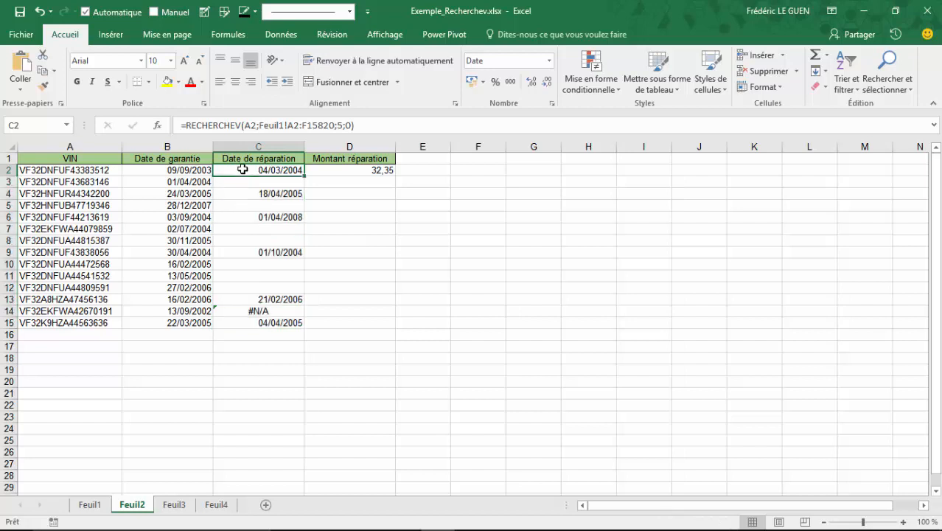
drag(259, 125, 309, 124)
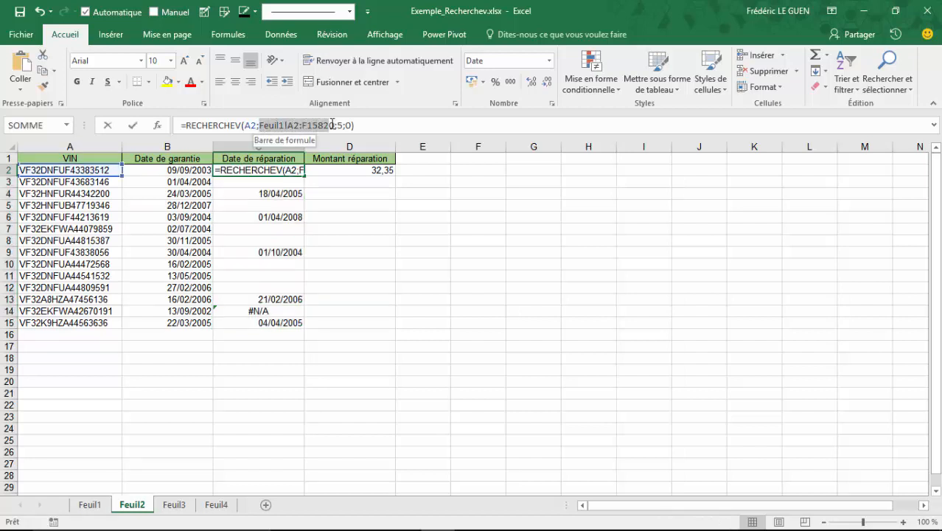
drag(335, 124, 336, 124)
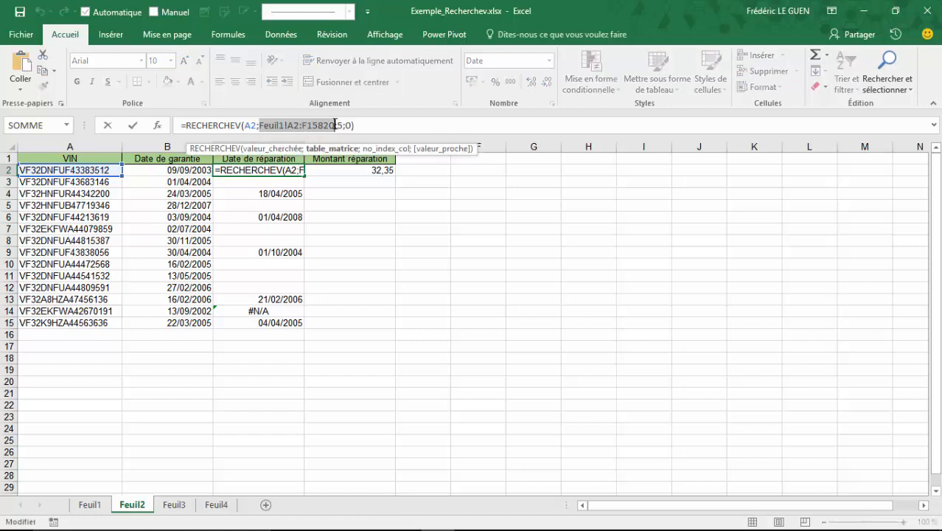
click(95, 508)
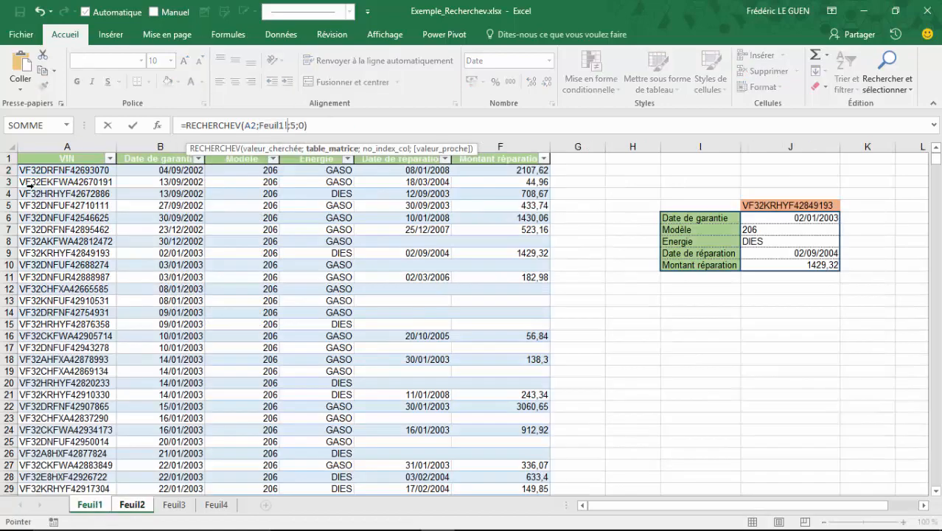
click(16, 150)
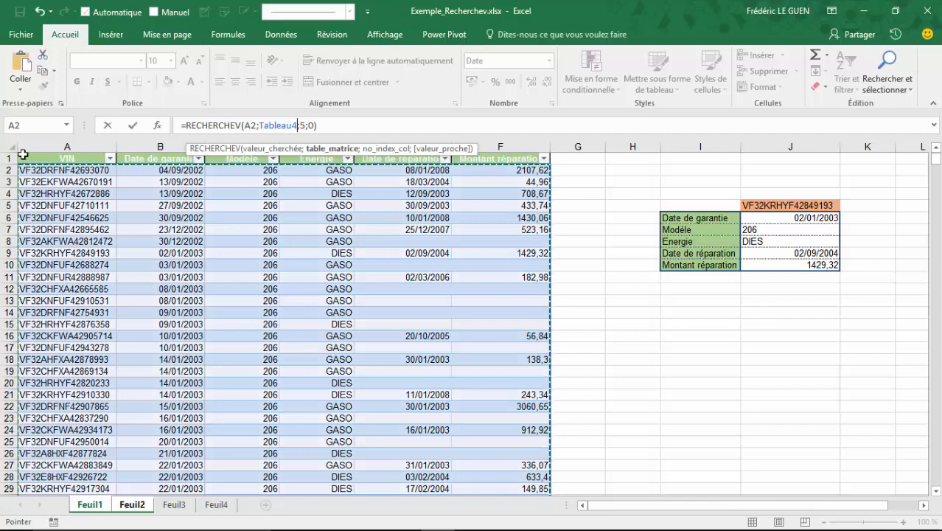
key(Return)
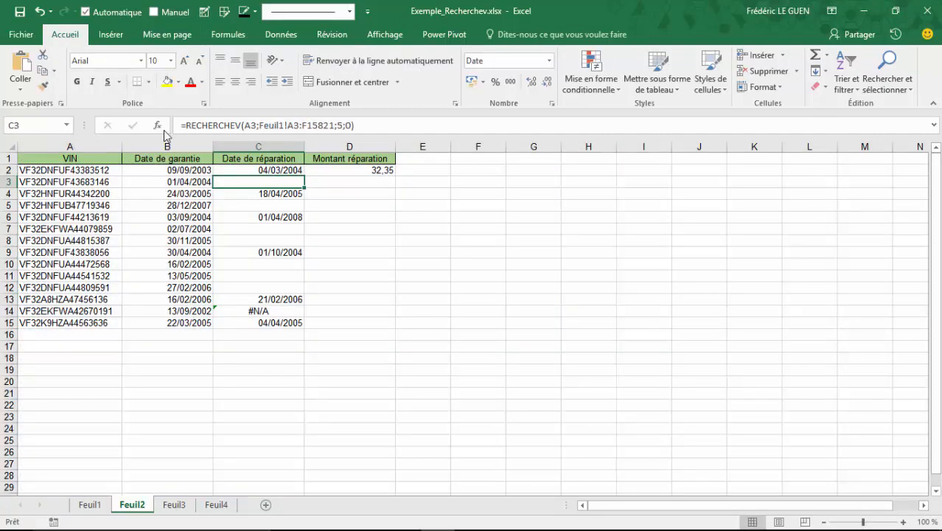
Step: Fill the table-based Date de réparation formula in C2 down to C15 and check the formula in C14
click(248, 171)
drag(303, 177, 298, 322)
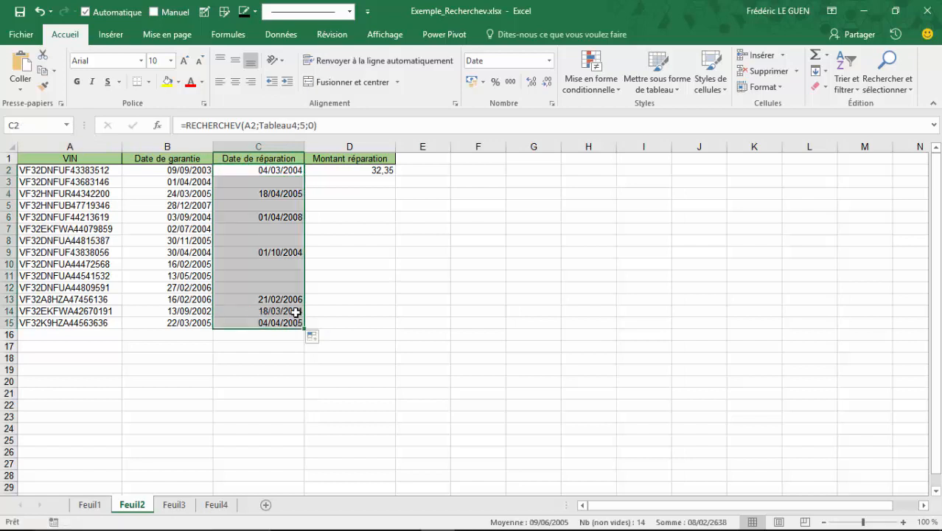
click(295, 313)
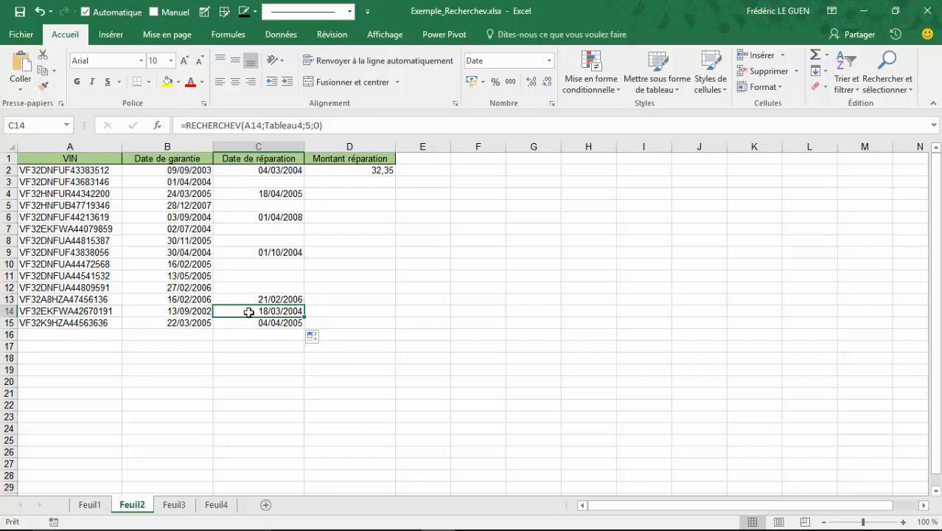
Step: On Feuil3, clear the Nom Monnaie cell C2 and enter the formula =RECHERCHEV(C1;Tableau13;3;0)
click(175, 505)
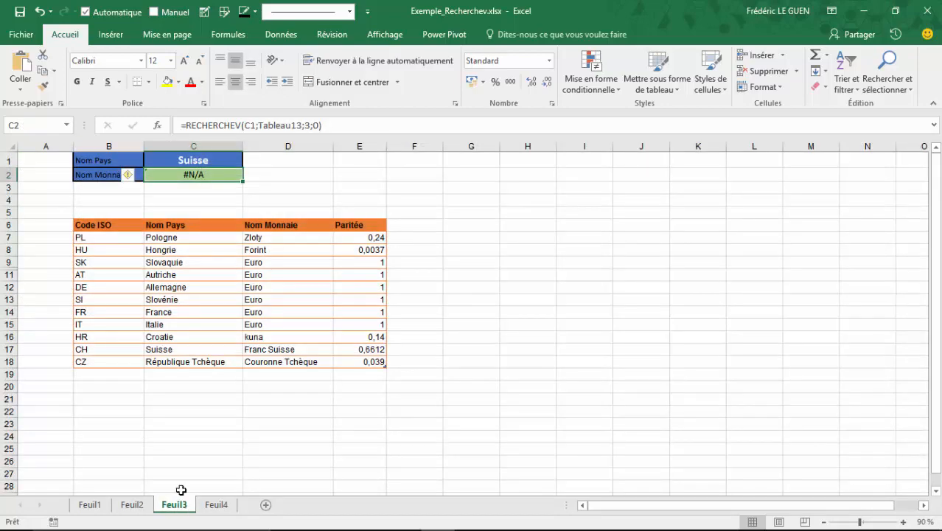
key(Delete)
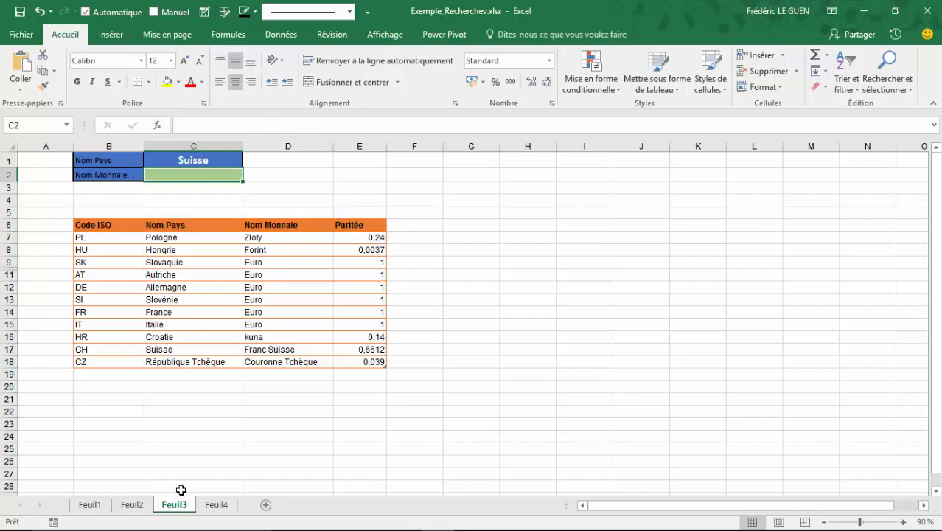
text(=)
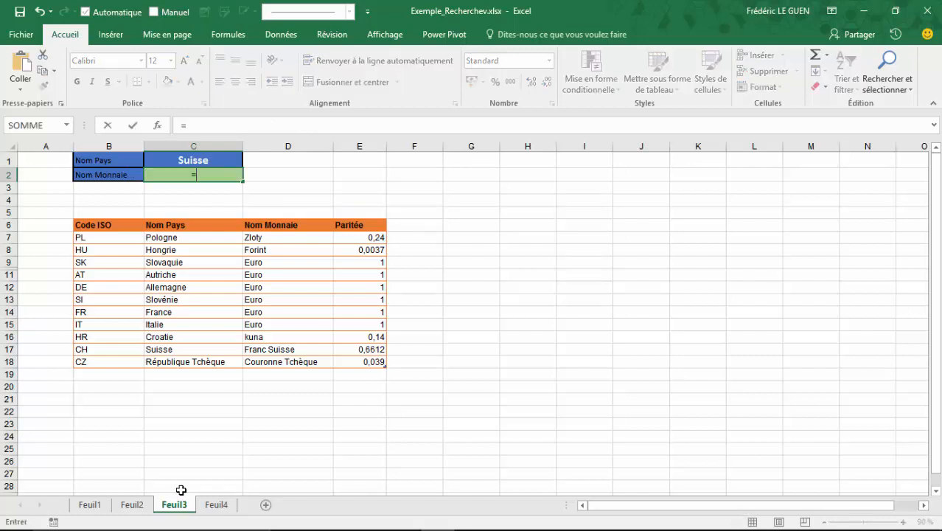
text(rec)
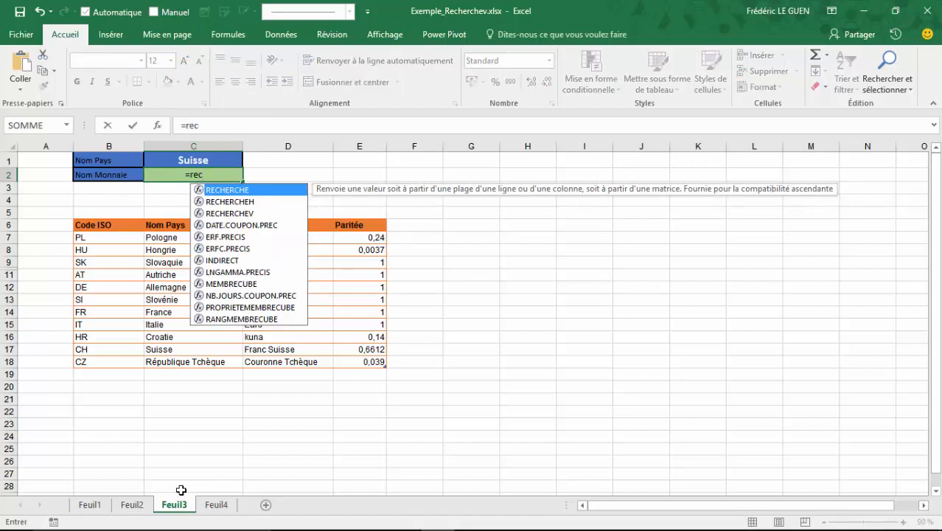
key(Down)
key(Down)
key(Tab)
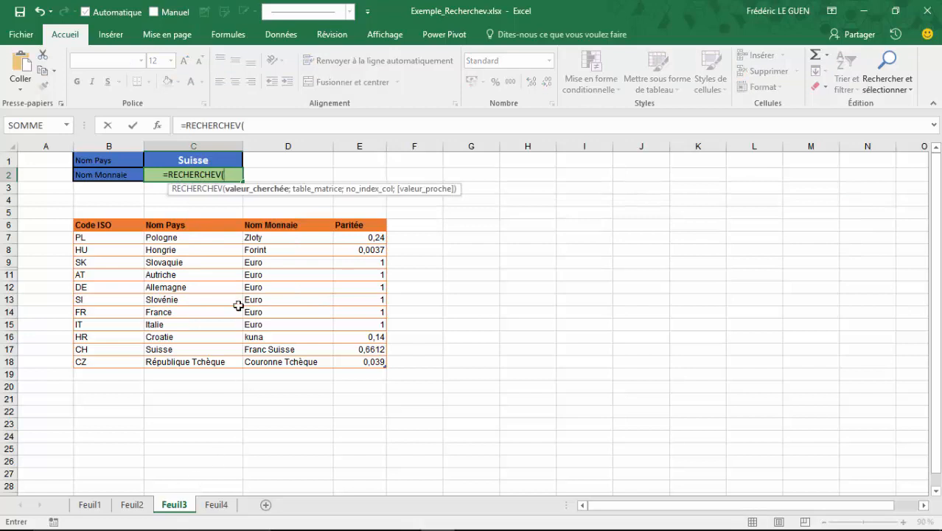
click(190, 158)
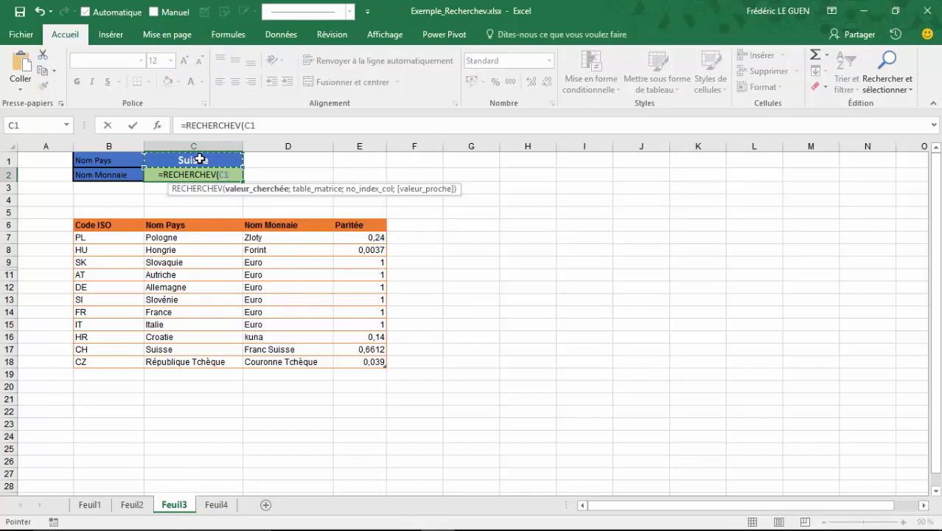
text(;)
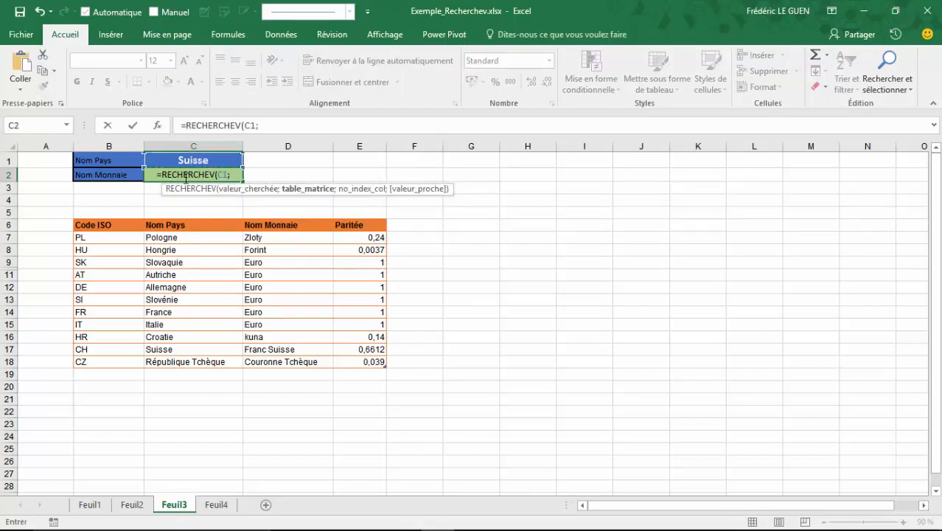
click(73, 214)
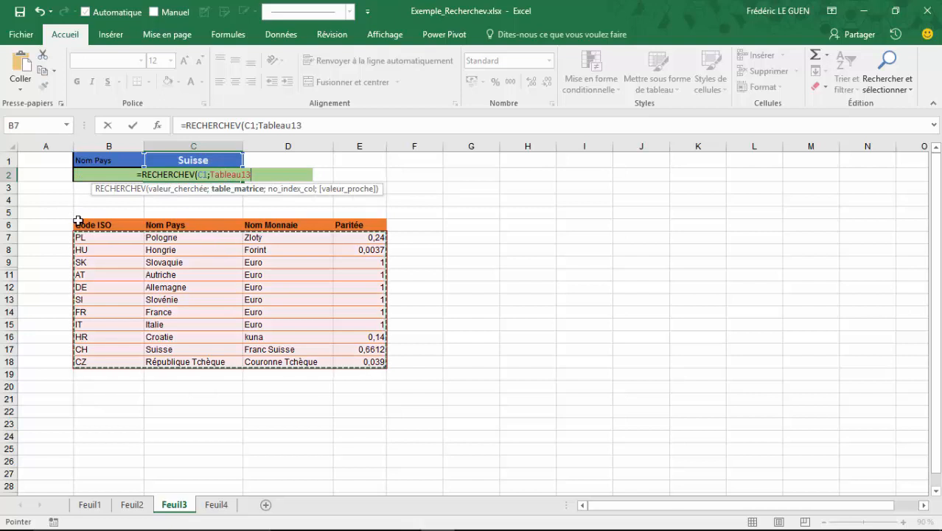
text(;)
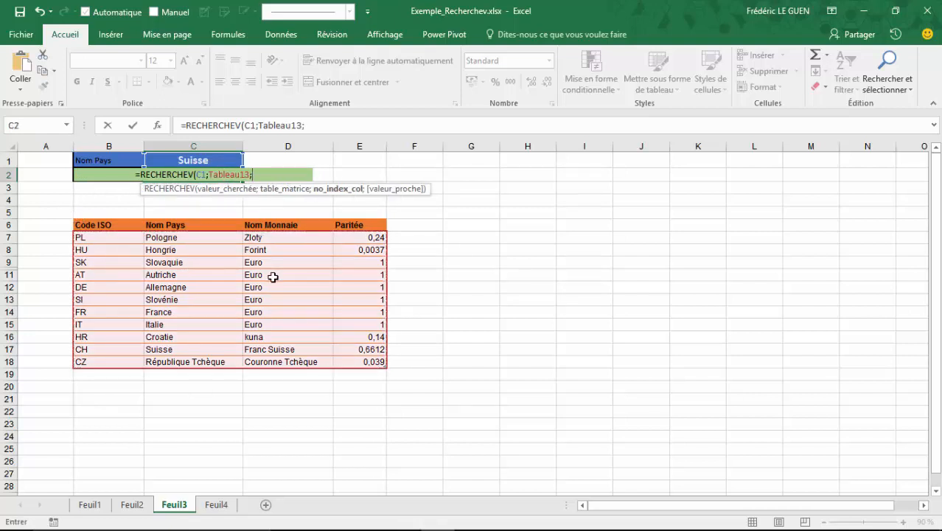
text(3)
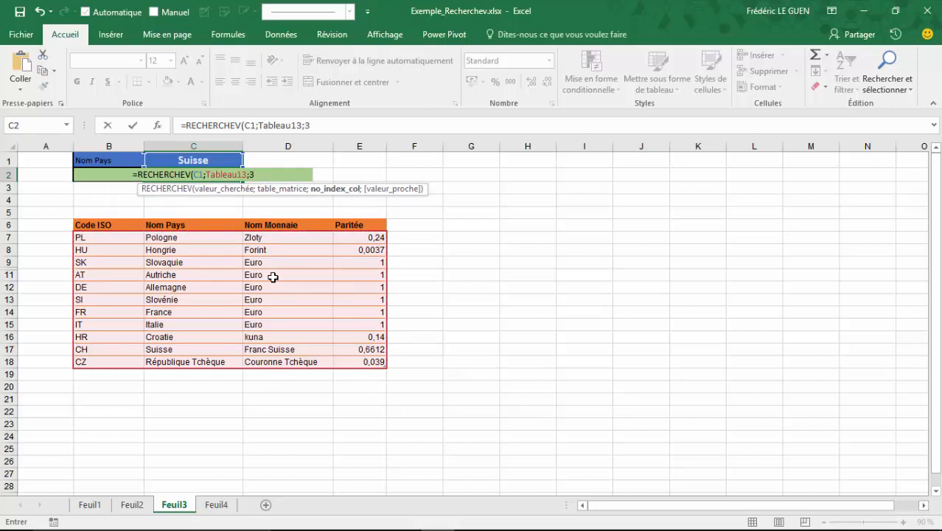
text(;0)
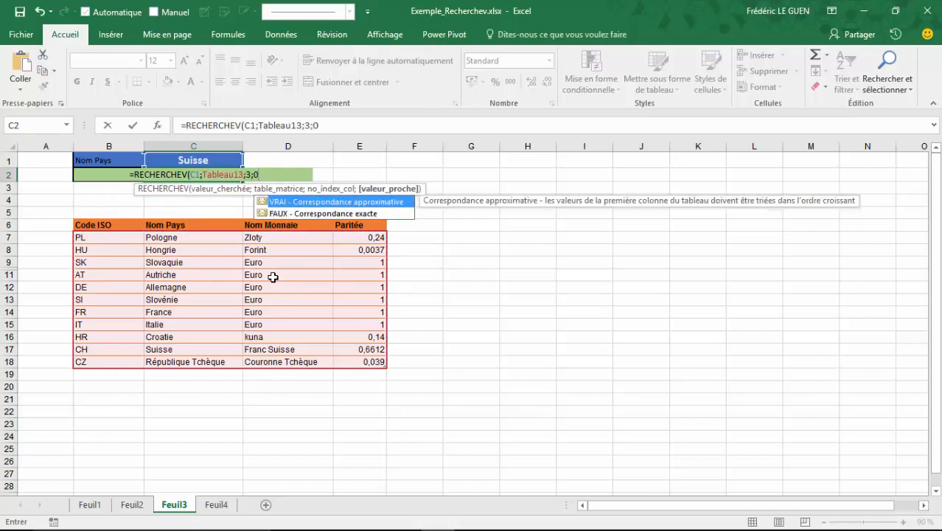
text())
key(ctrl+Return)
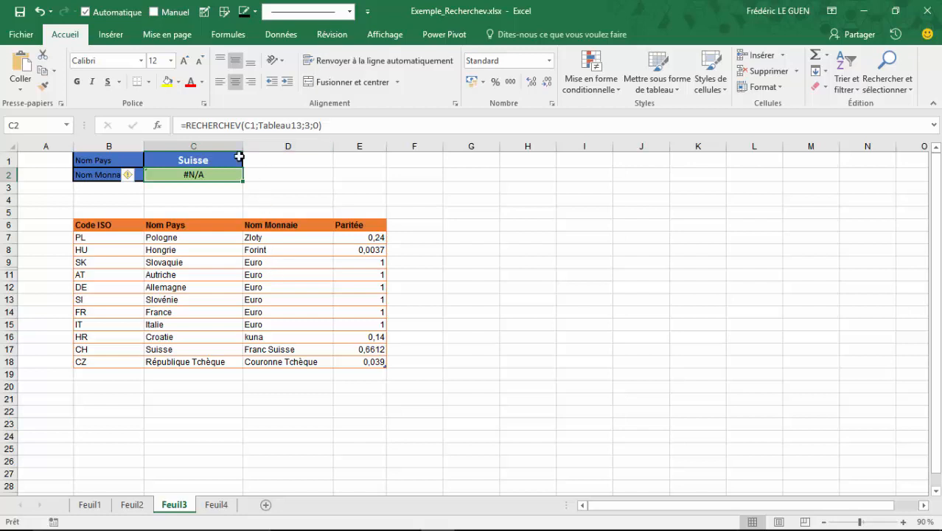
Step: Replace the Tableau13 lookup range in the C2 formula with the columns from Nom Pays to Paritée, Tableau13[[Nom Pays]:[Paritée]]
click(235, 158)
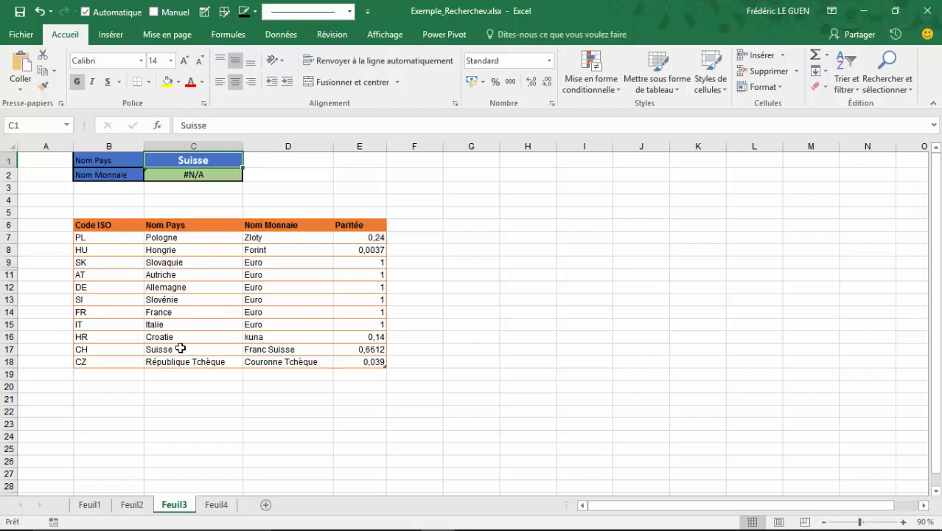
click(204, 177)
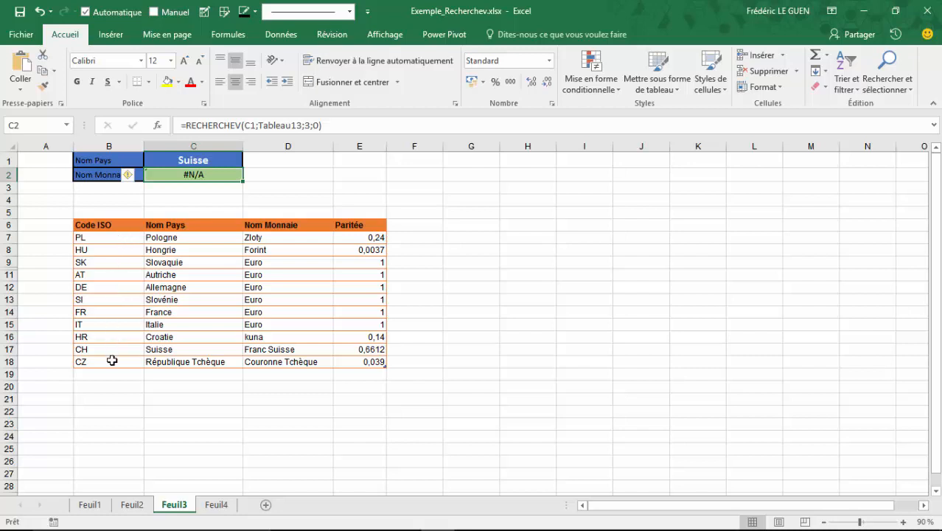
click(262, 125)
drag(260, 125, 300, 125)
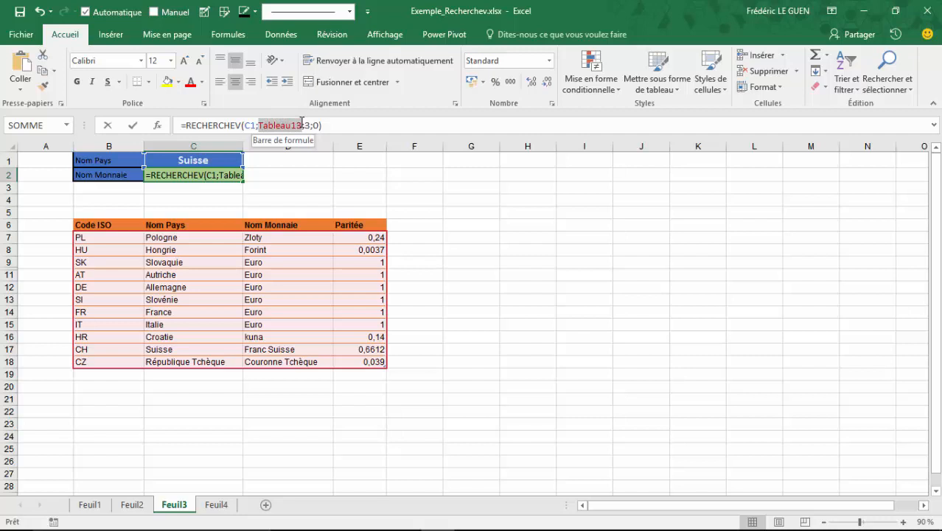
click(176, 237)
drag(179, 240, 346, 359)
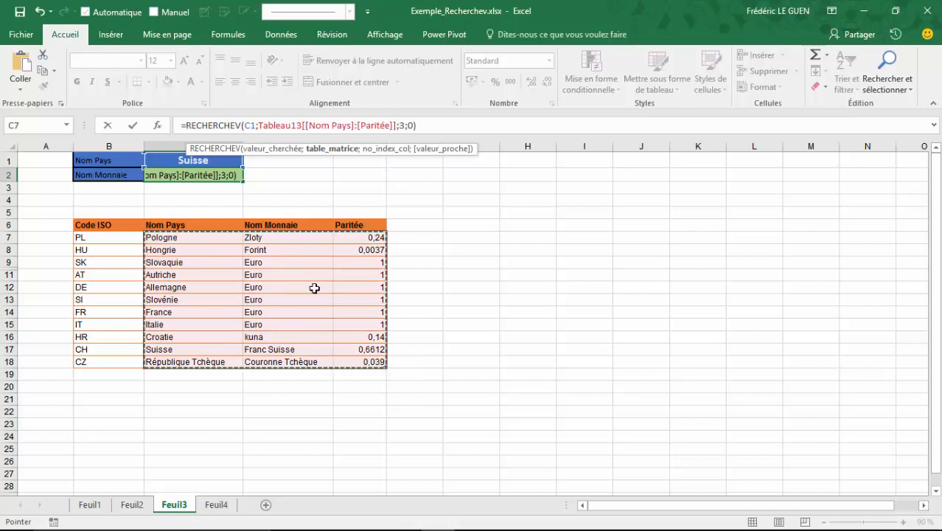
text(;3;0))
key(Return)
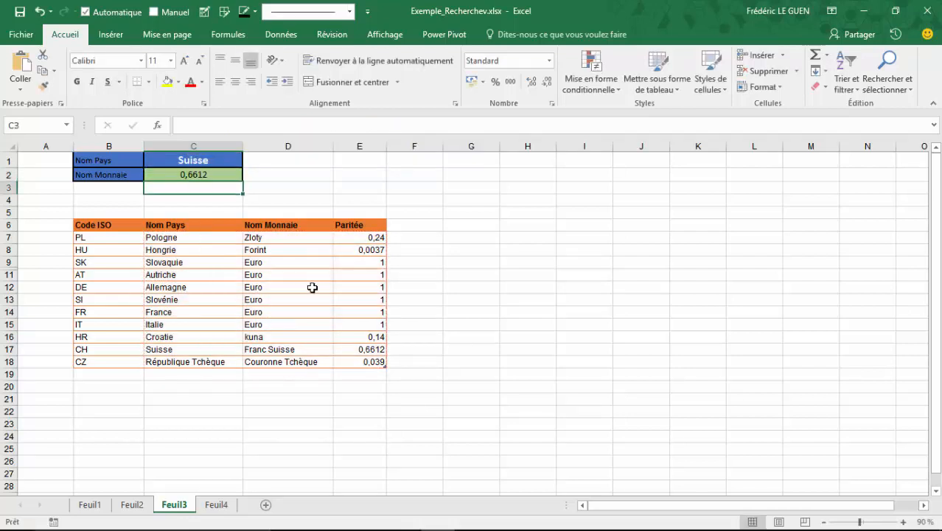
Step: Set the column index in the C2 RECHERCHEV formula to 2 to return the currency name
click(210, 175)
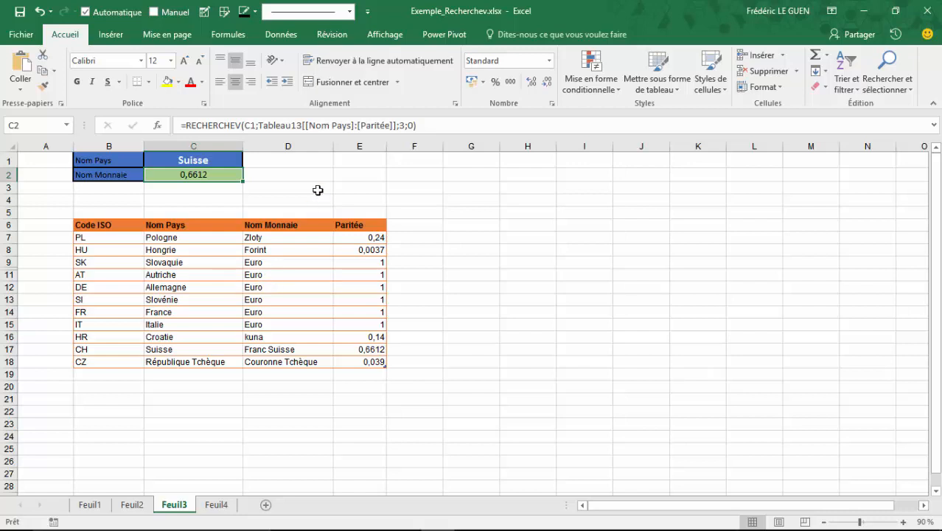
click(401, 125)
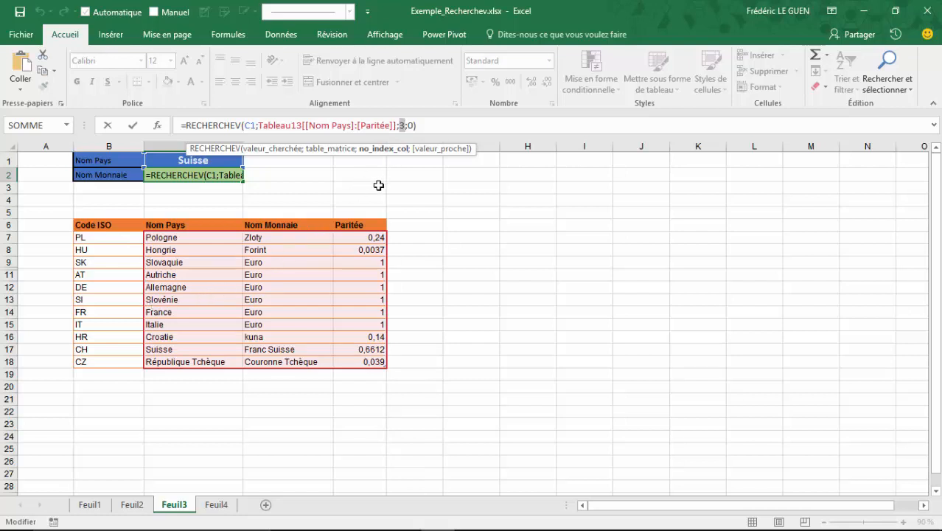
key(Return)
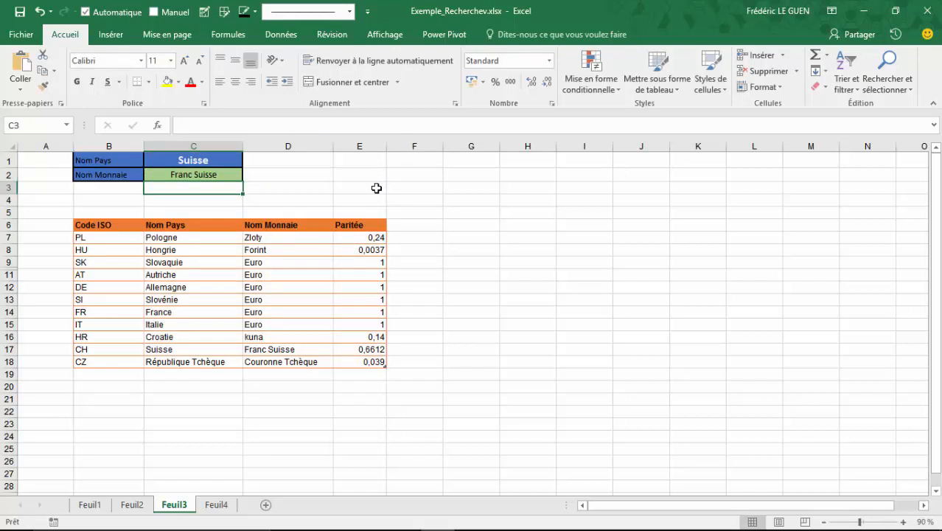
Step: Test the currency lookup by setting the Nom Pays cell C1 to Pologne
click(193, 159)
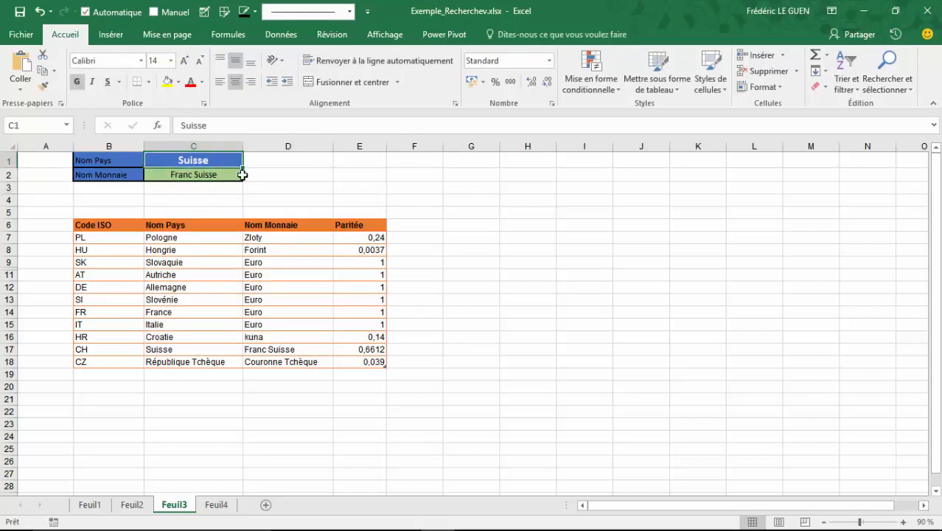
text(Pologne)
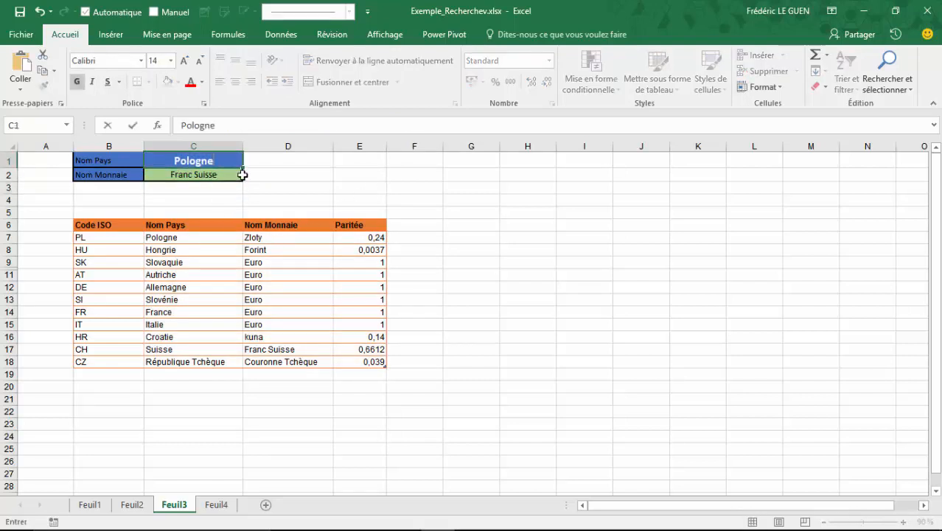
key(Return)
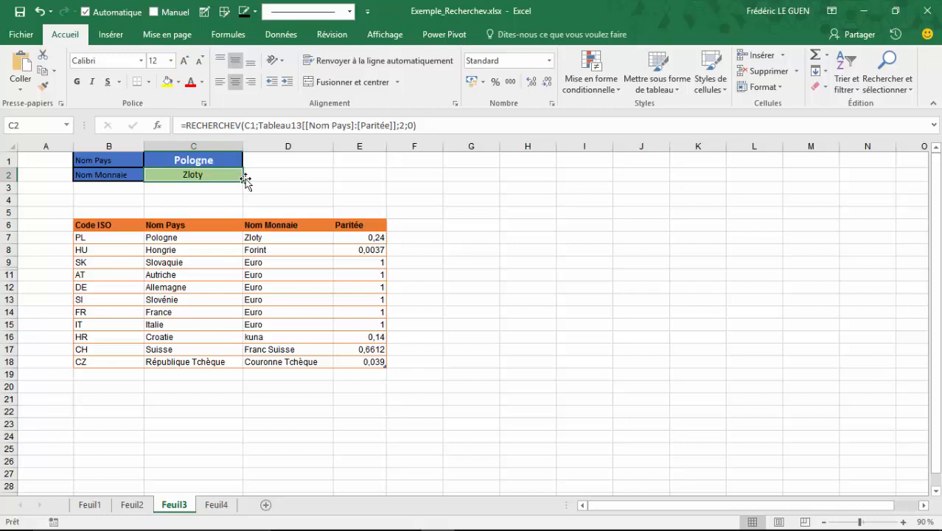
Step: On Feuil4, check the lookup table used by the Nom Monnaie formula and reveal hidden row 10 of the currency table
click(228, 506)
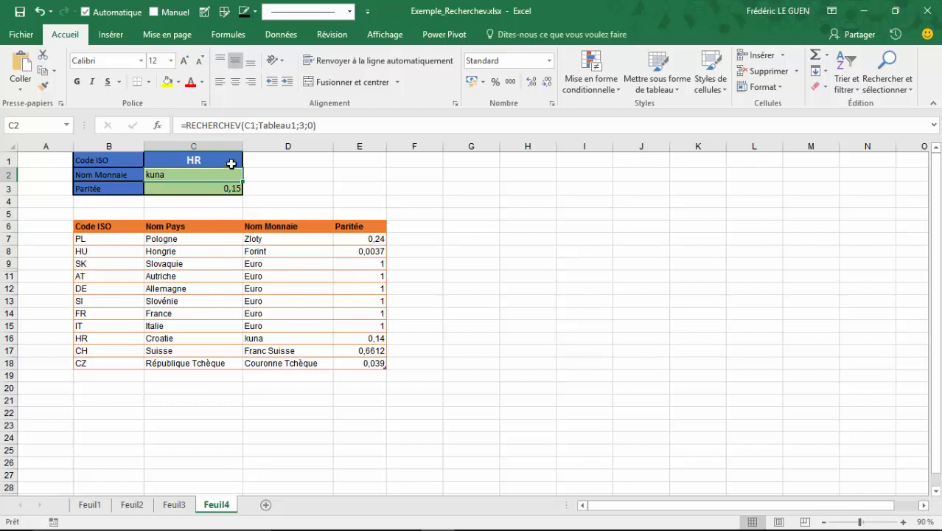
click(273, 125)
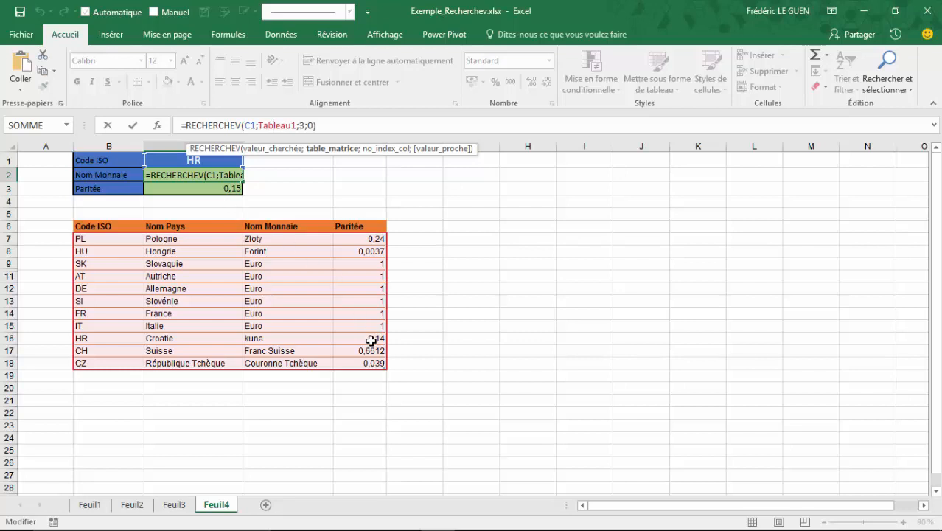
key(Return)
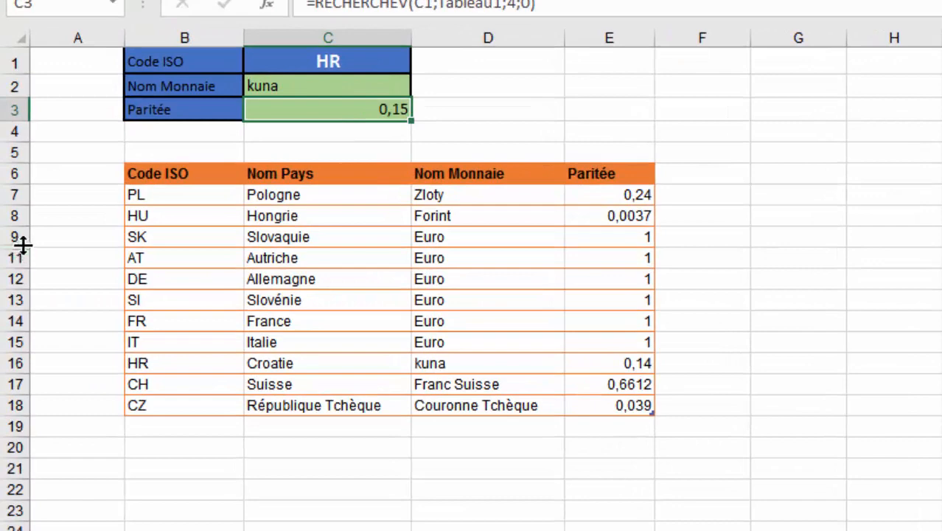
drag(20, 227, 20, 241)
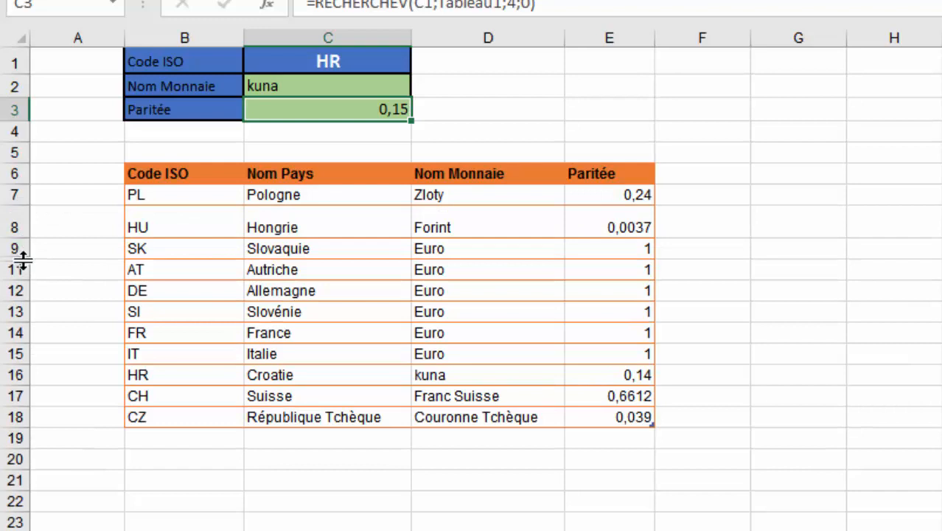
drag(23, 259, 26, 290)
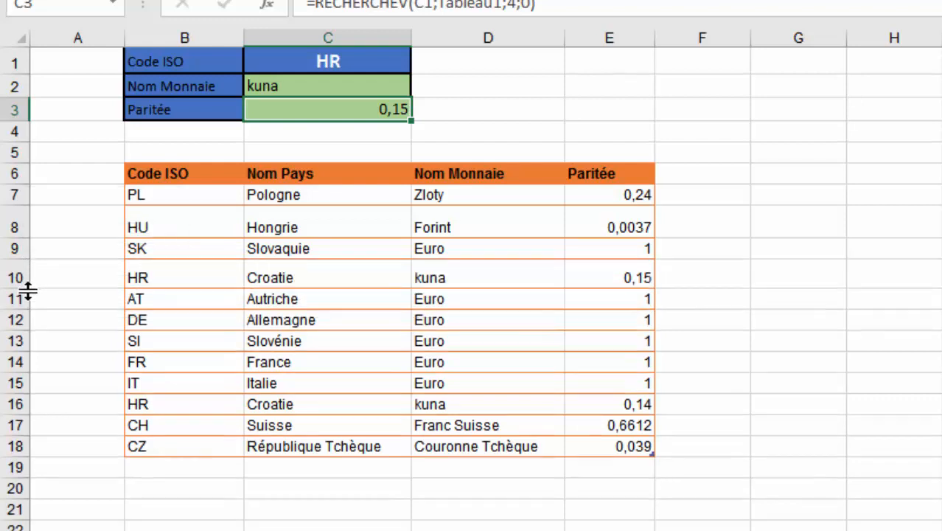